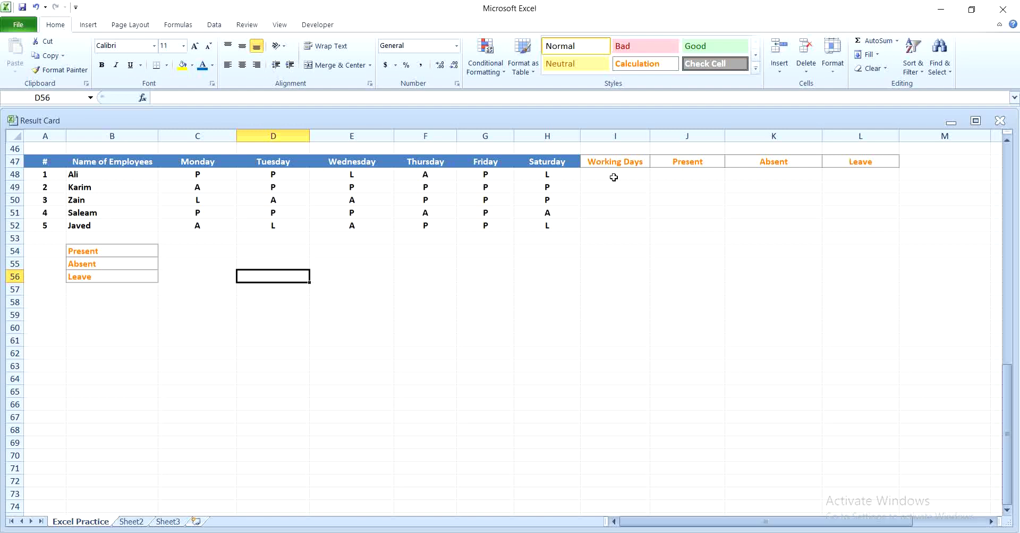
- Enter =COUNTA(C48:H48) in I48 to count the first employee's working days
{"action": "double_click", "coordinate": [614, 177]}
{"action": "type", "text": "="}
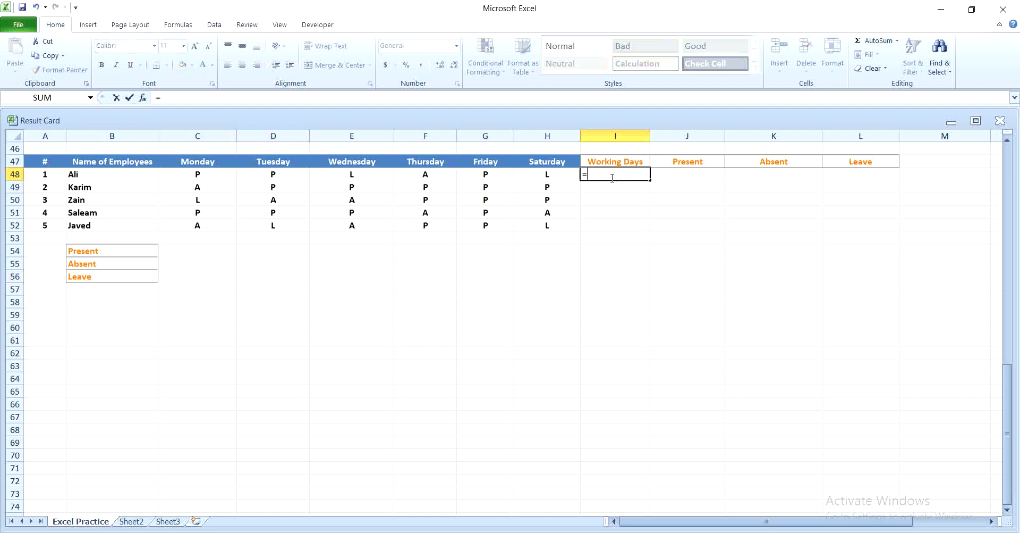
{"action": "type", "text": "counta"}
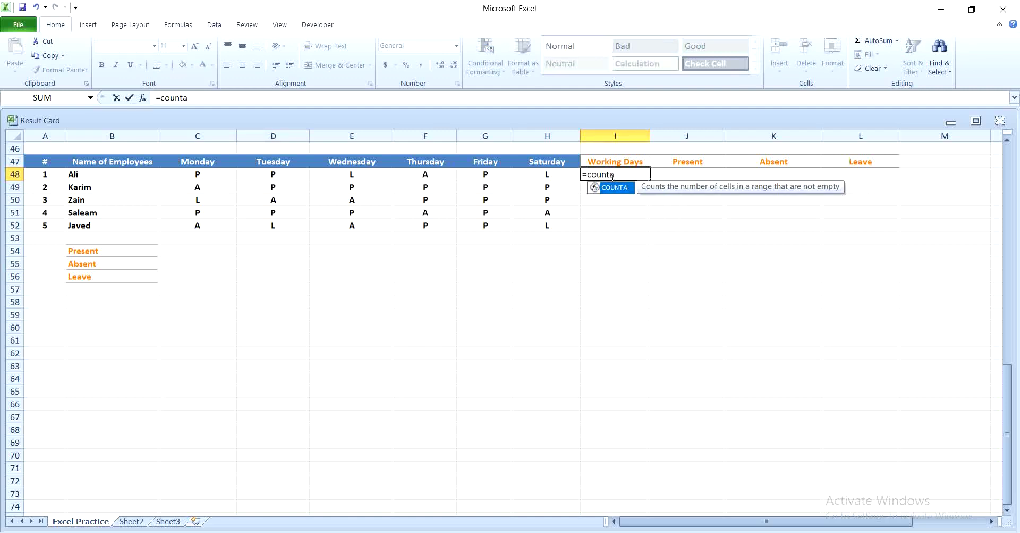
{"action": "type", "text": "("}
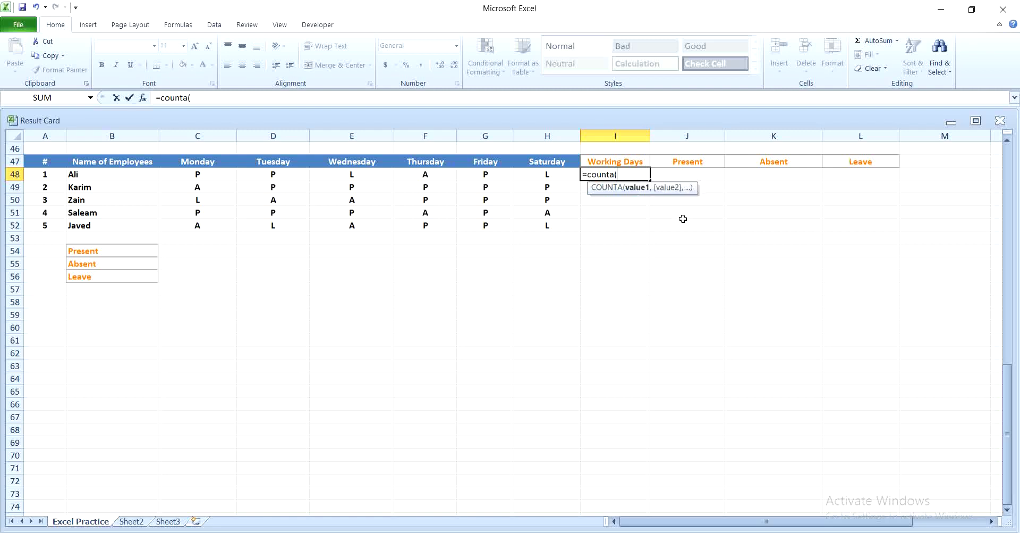
{"action": "left_click", "coordinate": [197, 175]}
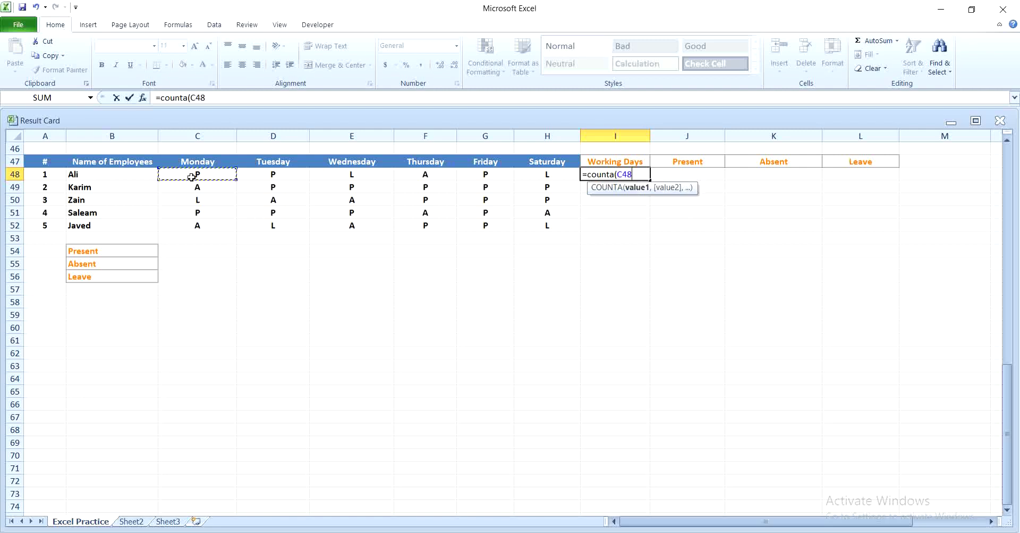
{"action": "left_click_drag", "start_coordinate": [198, 176], "coordinate": [535, 177]}
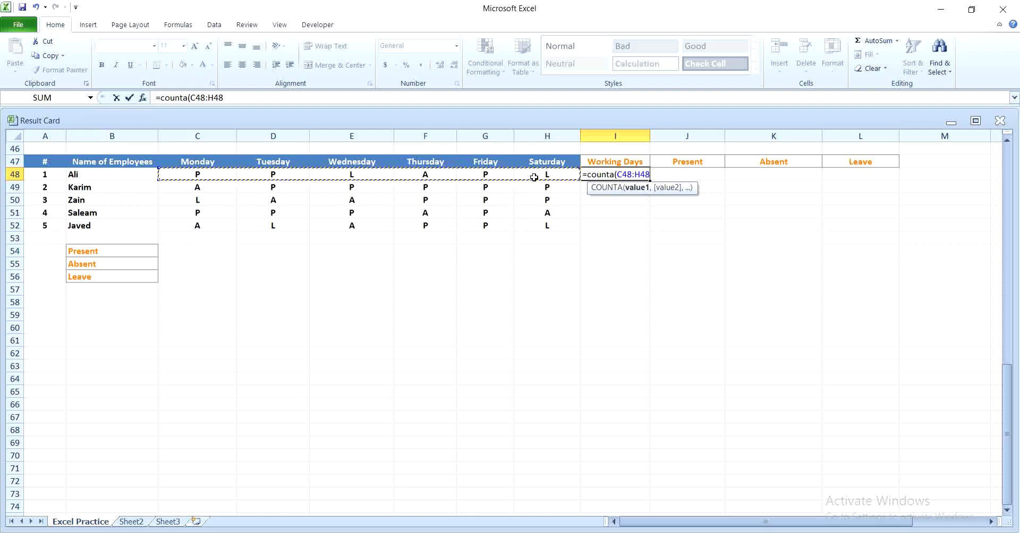
{"action": "key", "text": "Return"}
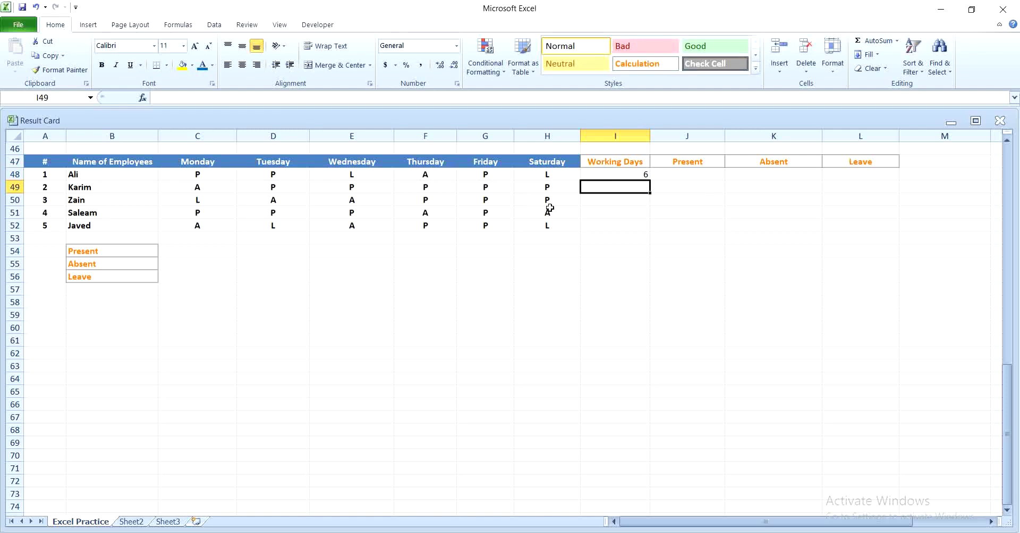
- Fill the Working Days formula from I48 down to I52, and make the results centred and bold
{"action": "left_click", "coordinate": [637, 174]}
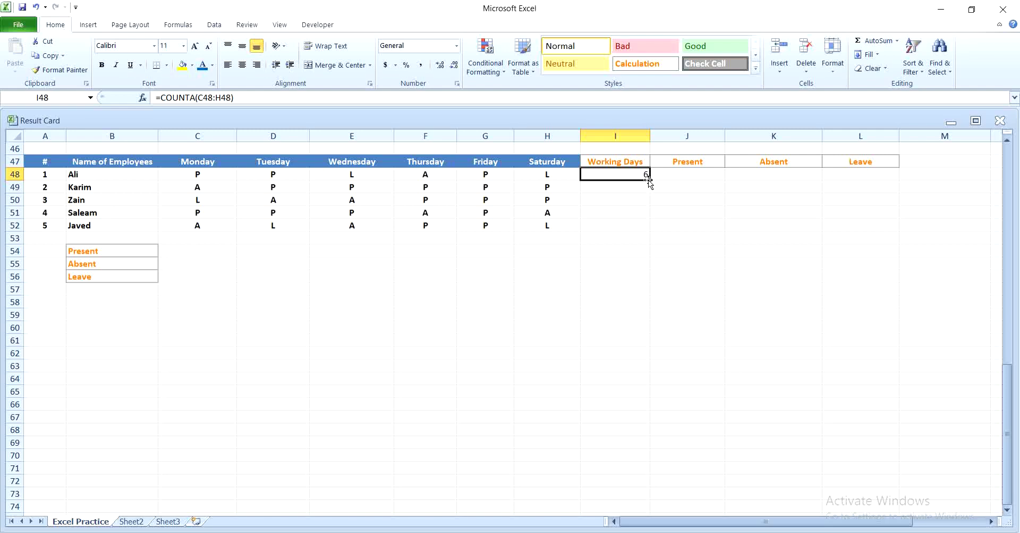
{"action": "left_click_drag", "start_coordinate": [649, 180], "coordinate": [649, 228]}
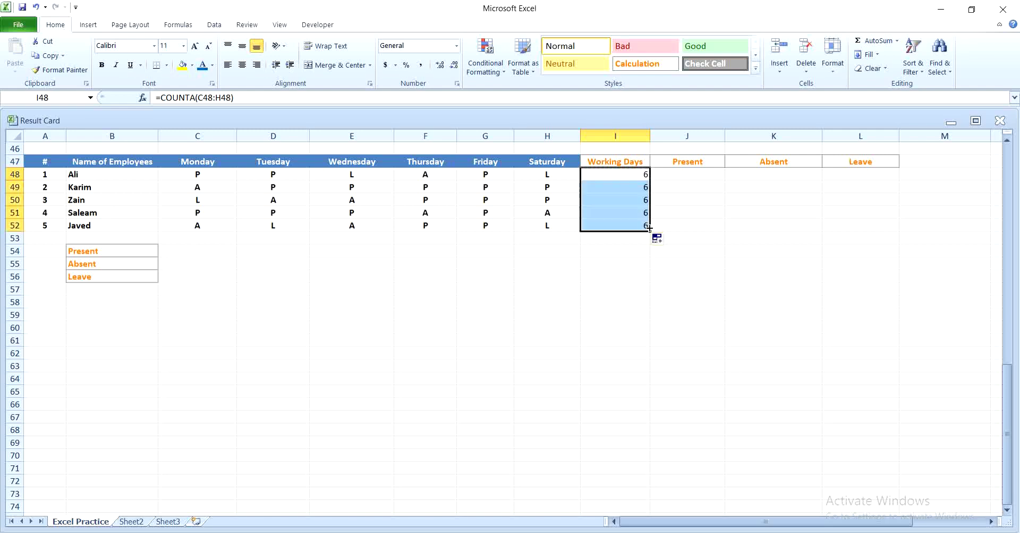
{"action": "left_click", "coordinate": [242, 67]}
{"action": "left_click", "coordinate": [101, 65]}
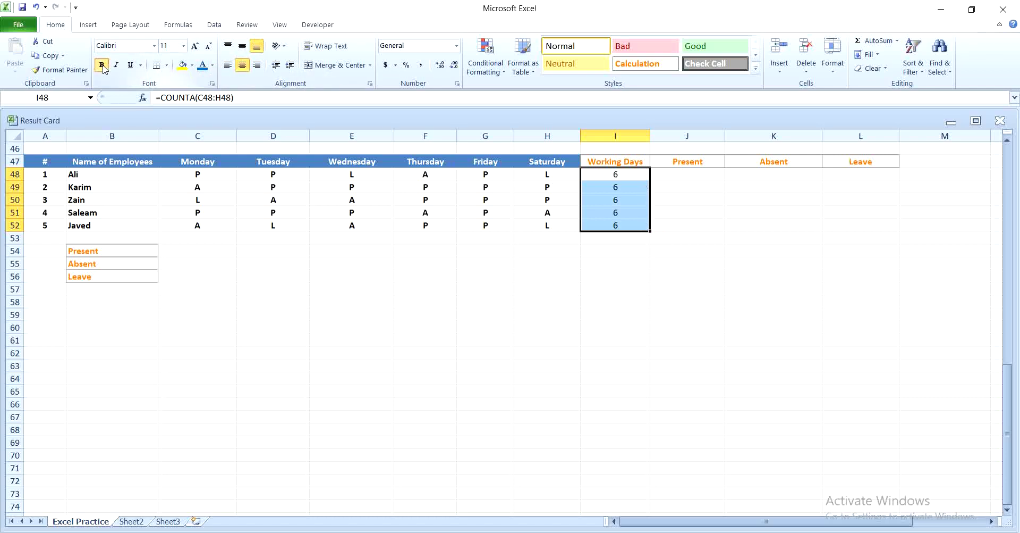
{"action": "left_click", "coordinate": [653, 317]}
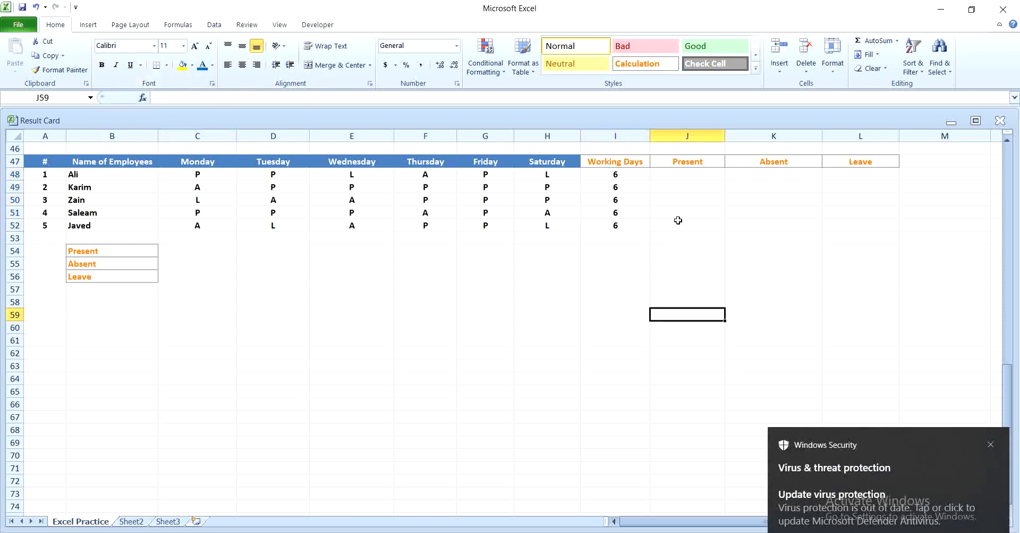
- Enter =COUNTIF(C48:H48,"P") in J48 to count the first employee's present days
{"action": "left_click", "coordinate": [674, 175]}
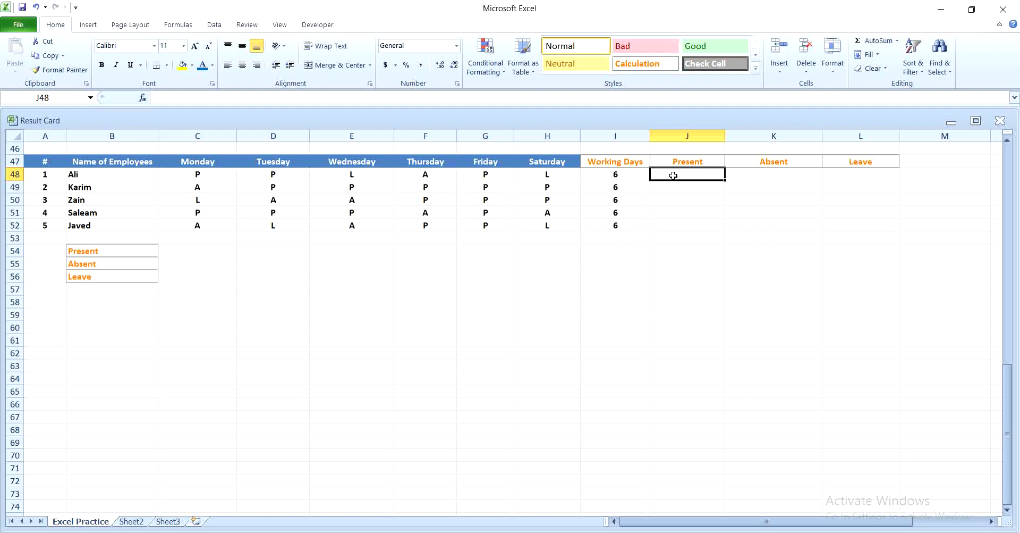
{"action": "type", "text": "="}
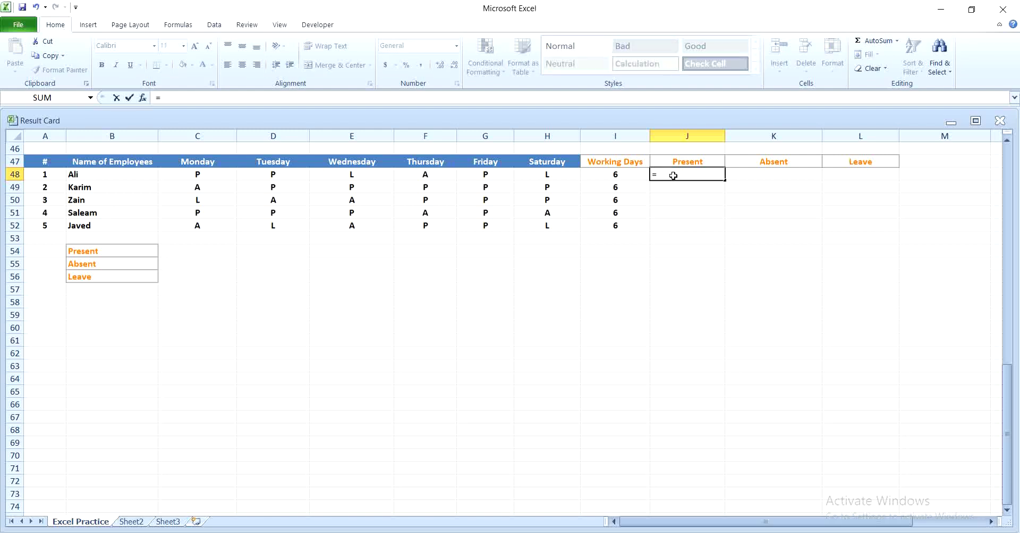
{"action": "type", "text": "count"}
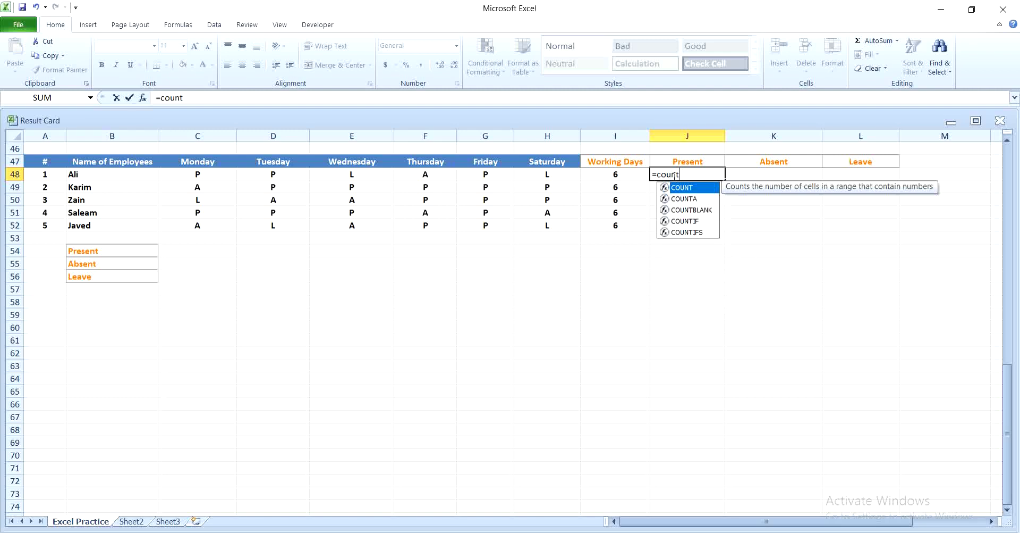
{"action": "type", "text": "if"}
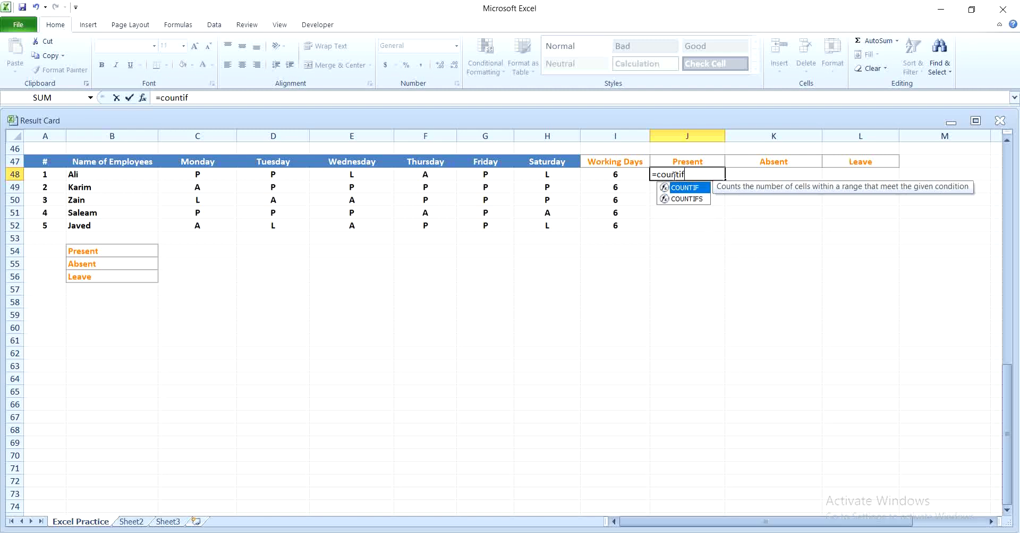
{"action": "type", "text": "("}
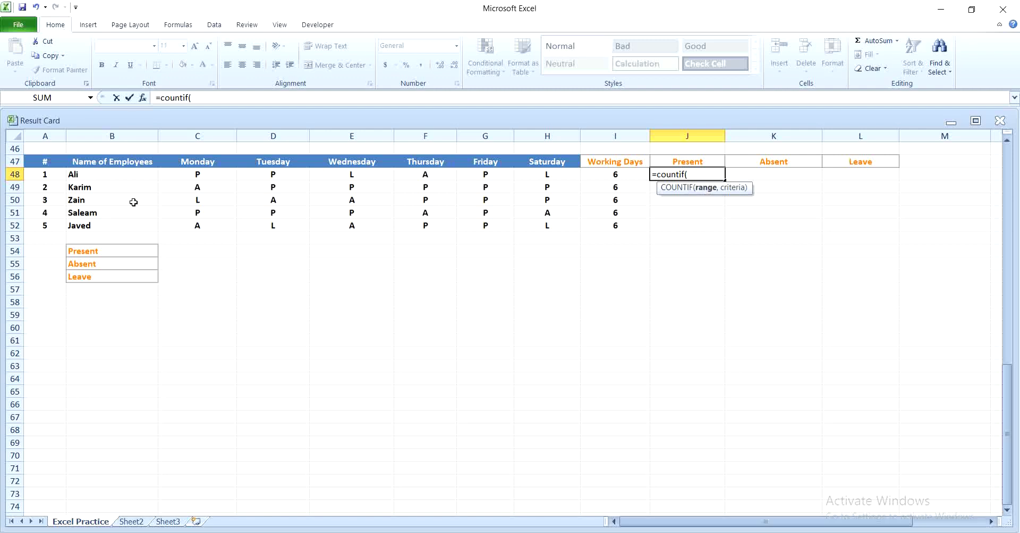
{"action": "left_click_drag", "start_coordinate": [195, 175], "coordinate": [524, 179]}
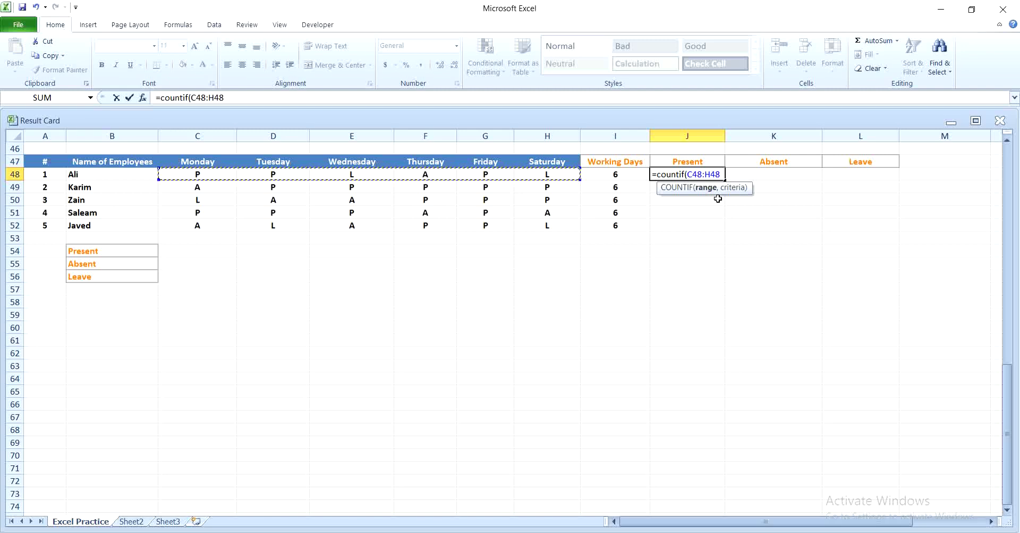
{"action": "type", "text": ","}
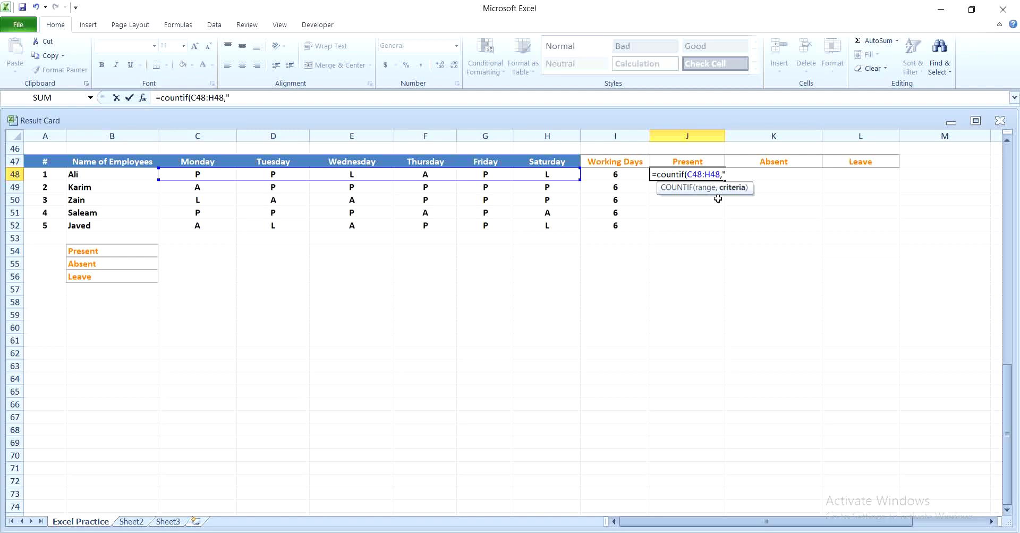
{"action": "type", "text": "P\""}
{"action": "key", "text": "Return"}
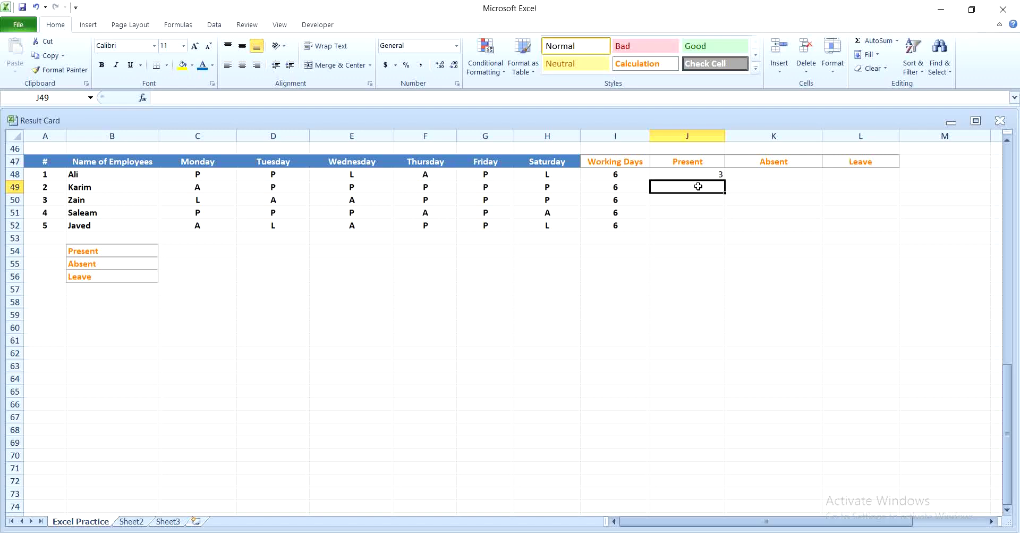
- Apply centred alignment and bold to J48:L54 under the Present, Absent and Leave headings
{"action": "left_click", "coordinate": [681, 174]}
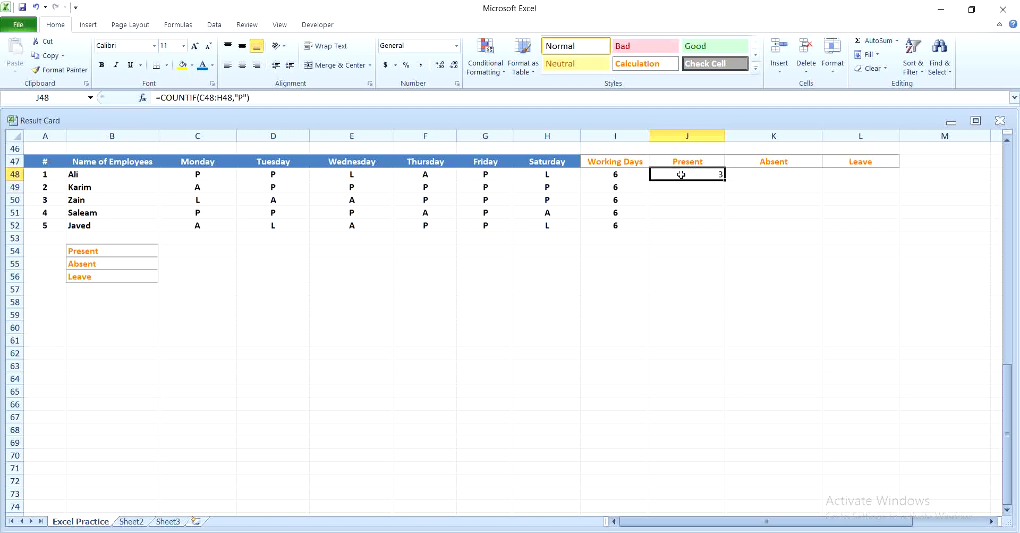
{"action": "left_click", "coordinate": [239, 66]}
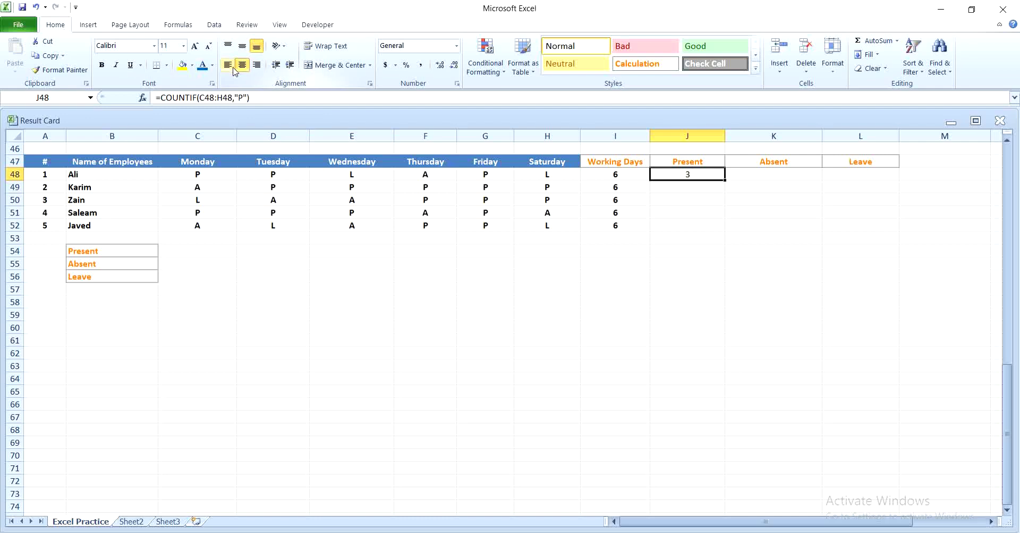
{"action": "left_click", "coordinate": [102, 65]}
{"action": "left_click", "coordinate": [644, 321]}
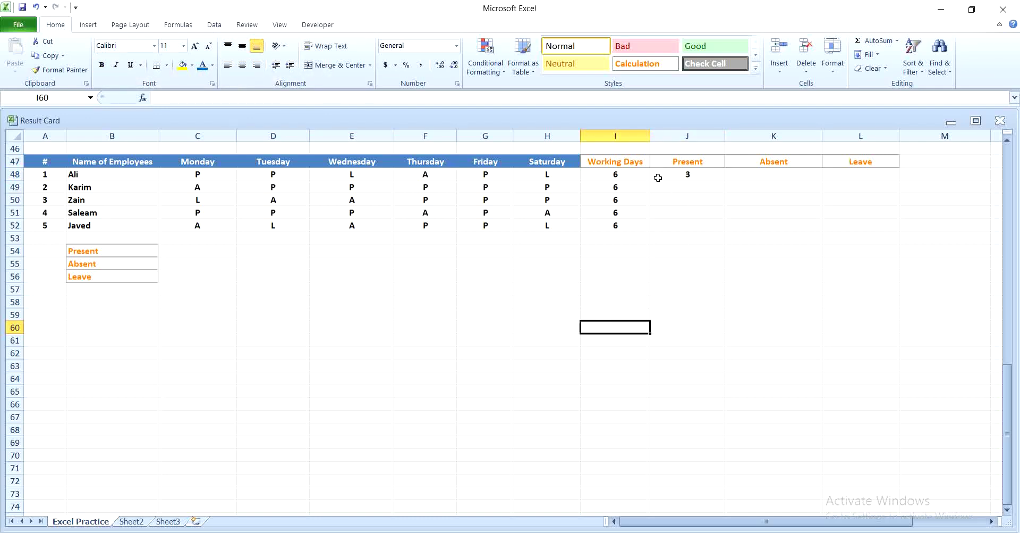
{"action": "left_click_drag", "start_coordinate": [656, 175], "coordinate": [863, 251]}
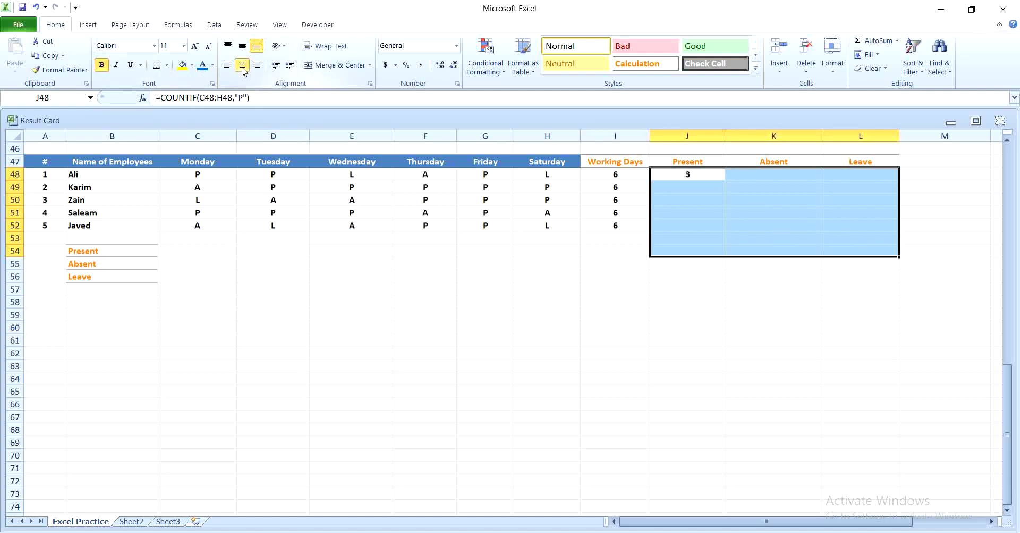
{"action": "left_click", "coordinate": [600, 310]}
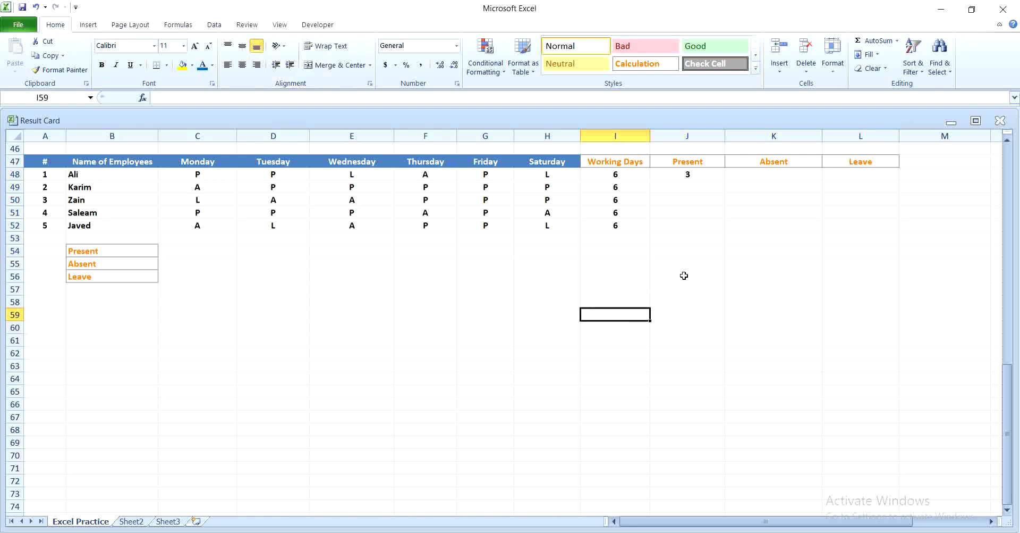
- Fill the Present formula from J48 down to J52 for the remaining employees
{"action": "left_click", "coordinate": [704, 176]}
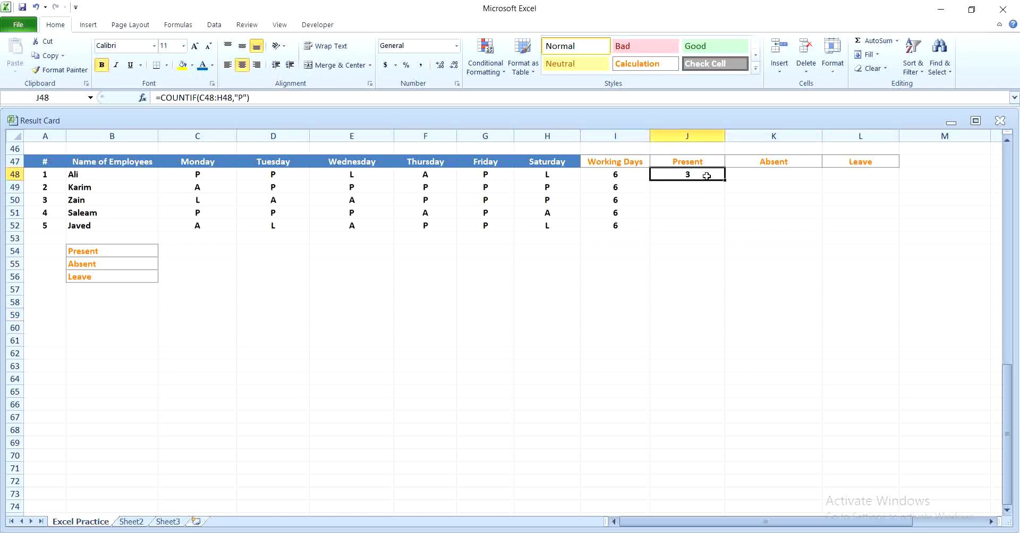
{"action": "left_click_drag", "start_coordinate": [725, 180], "coordinate": [724, 228]}
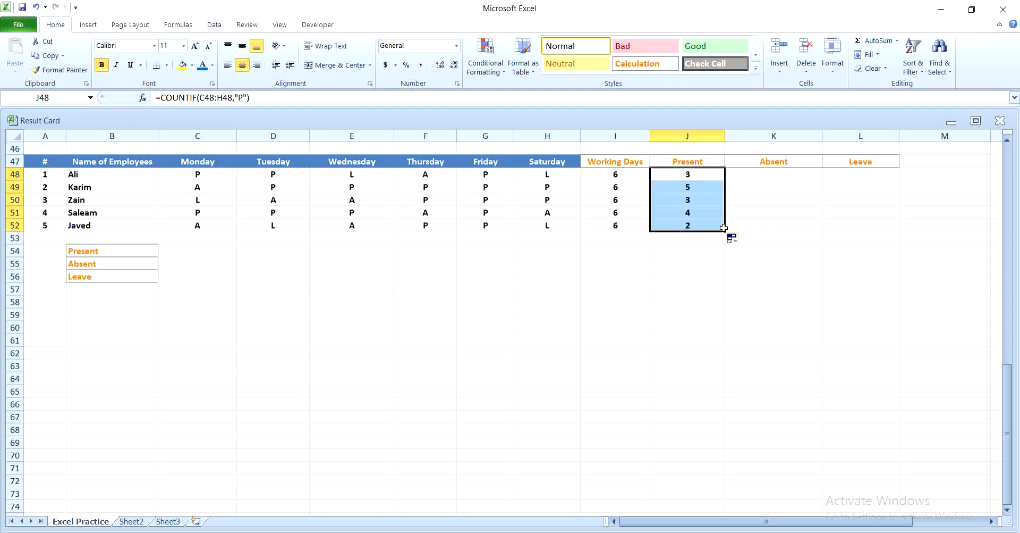
{"action": "left_click", "coordinate": [705, 276]}
- Enter =COUNTIF(C48:H48,"A") in K48 to count the first employee's absent days
{"action": "left_click", "coordinate": [768, 175]}
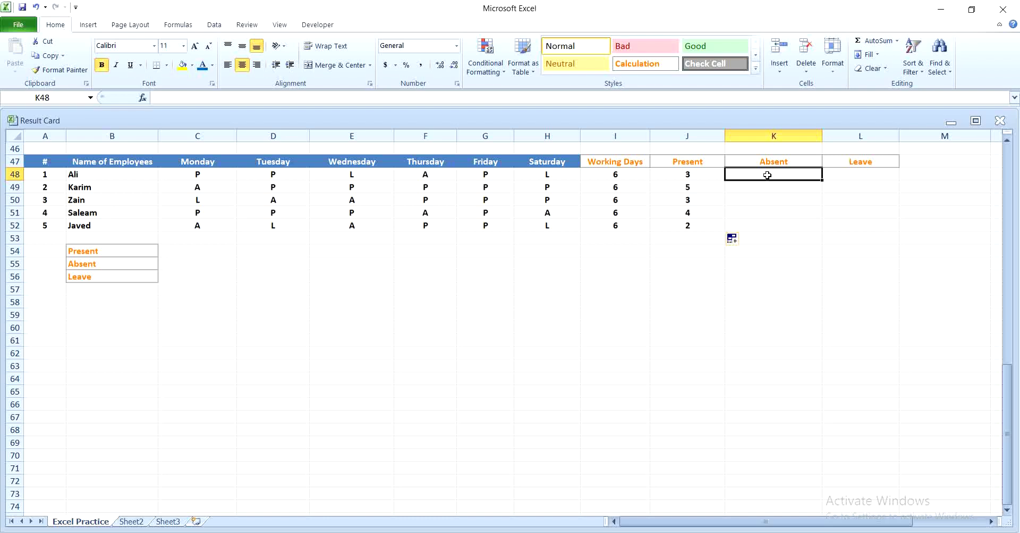
{"action": "type", "text": "="}
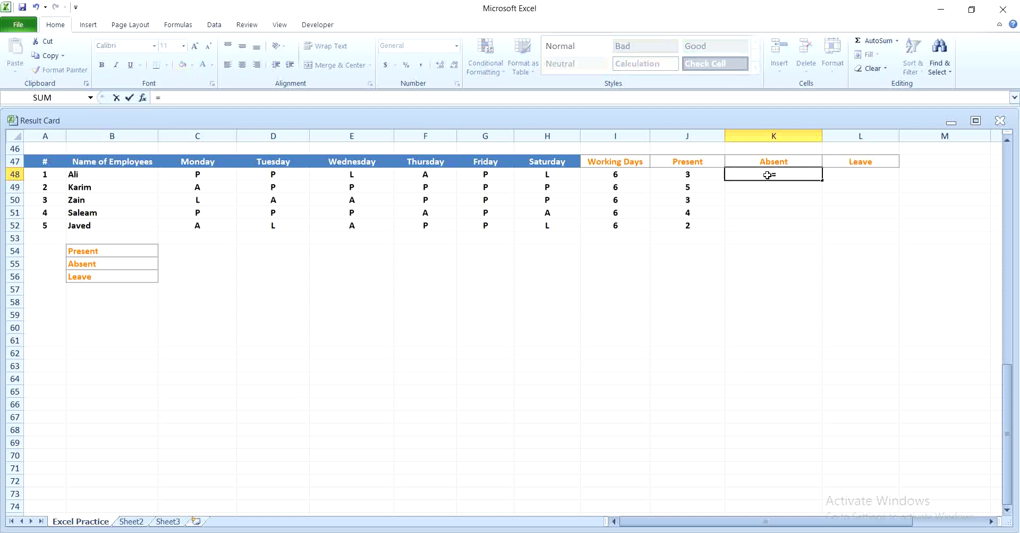
{"action": "type", "text": "COUNTIF"}
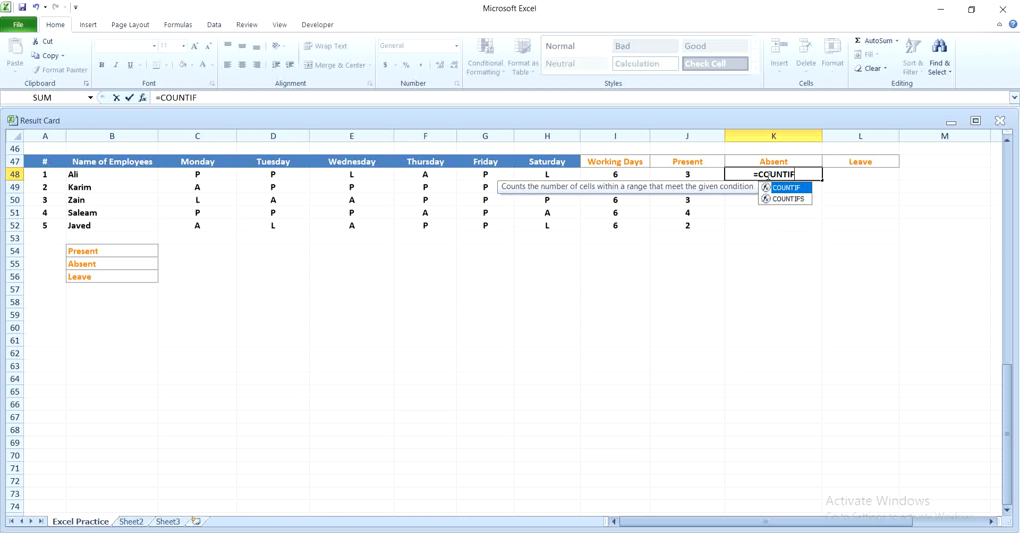
{"action": "type", "text": "("}
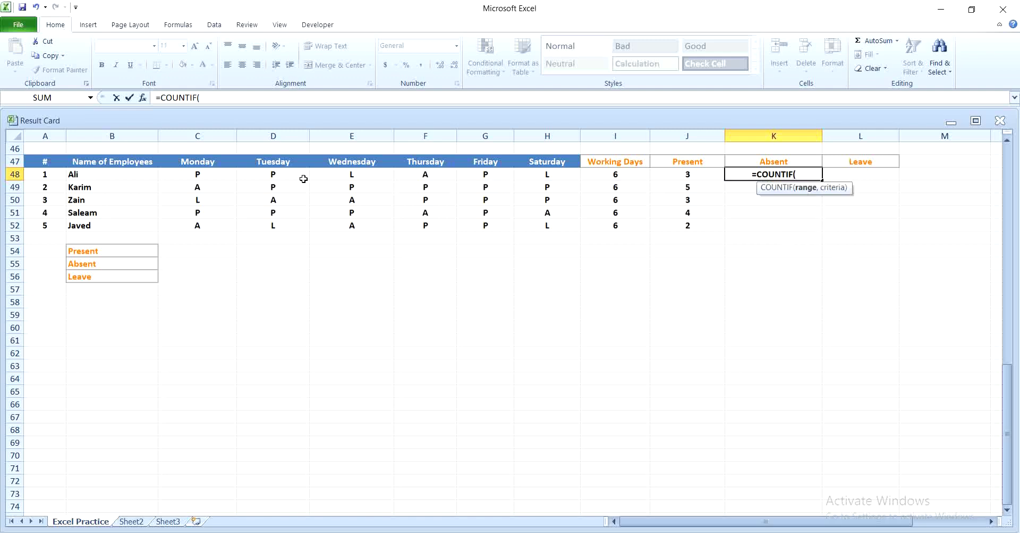
{"action": "left_click_drag", "start_coordinate": [198, 176], "coordinate": [539, 179]}
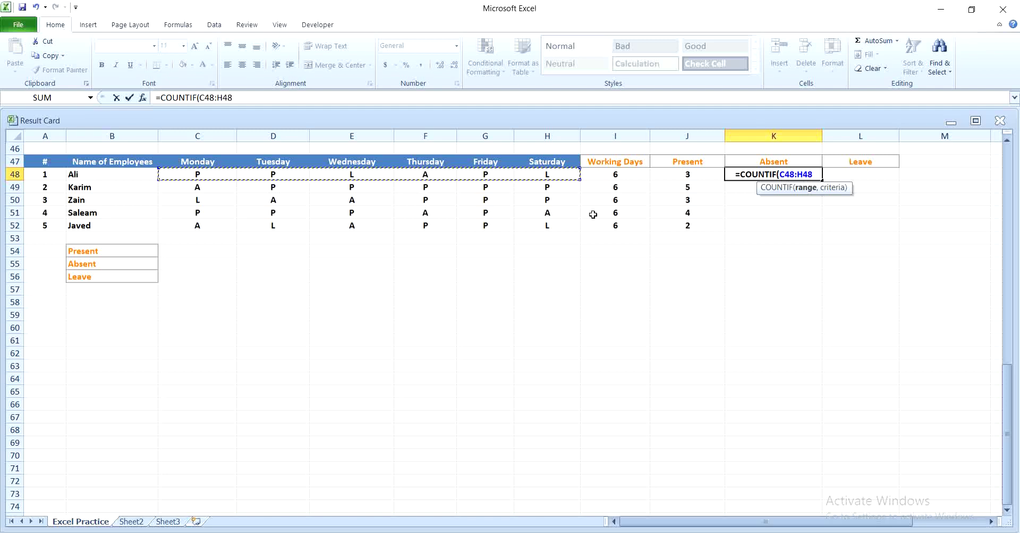
{"action": "type", "text": ","}
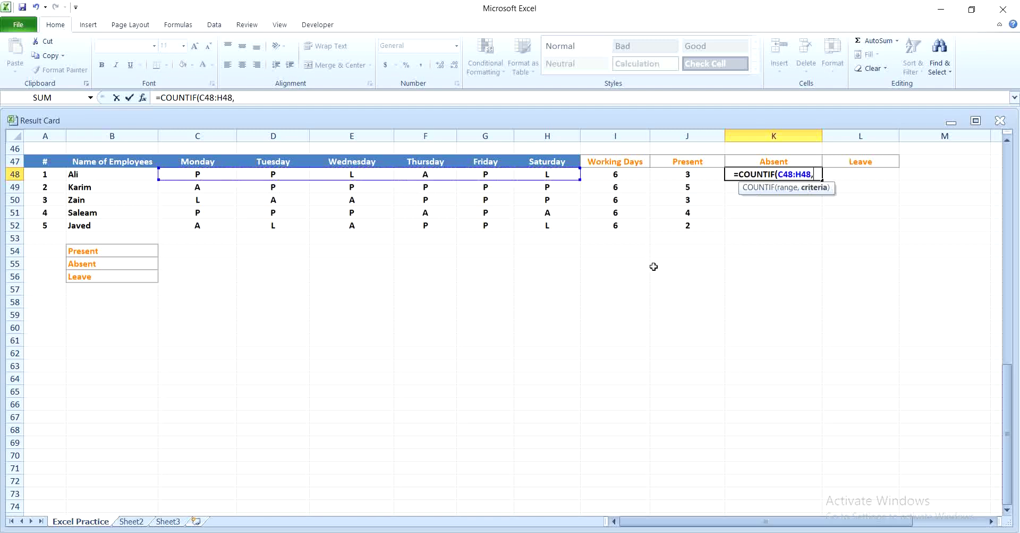
{"action": "type", "text": "\""}
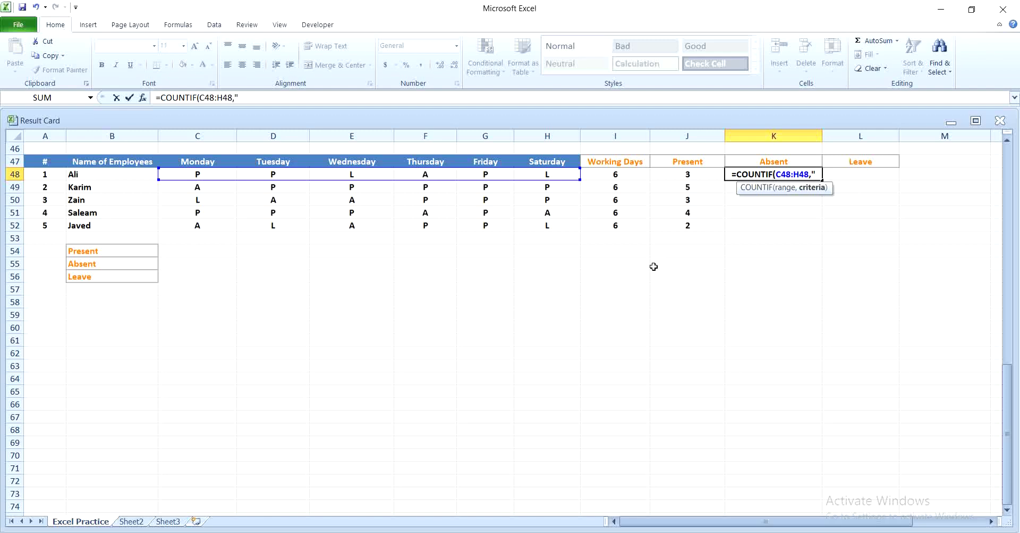
{"action": "type", "text": "A"}
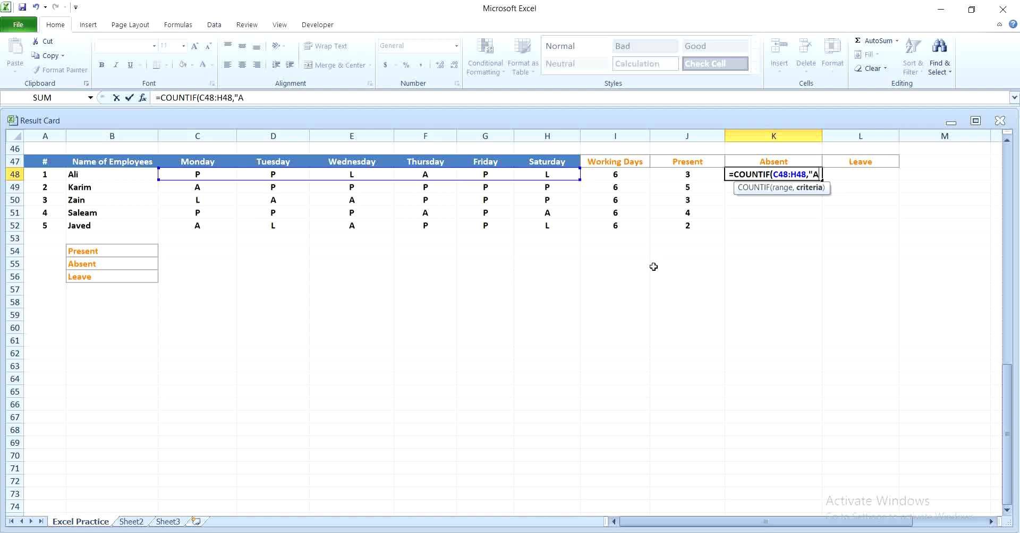
{"action": "type", "text": "\""}
{"action": "key", "text": "Return"}
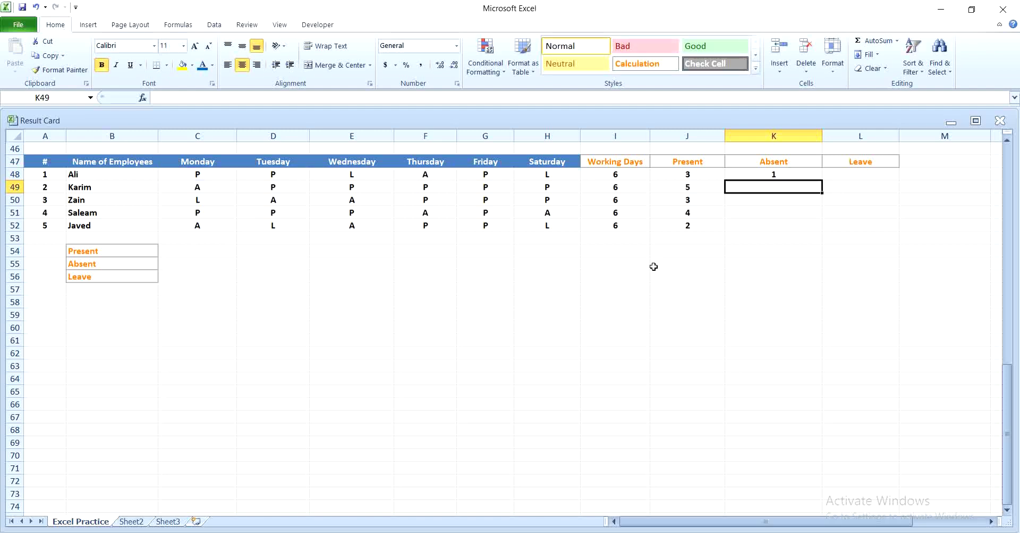
- Fill the Absent formula from K48 down to K52 for the remaining employees
{"action": "left_click", "coordinate": [788, 173]}
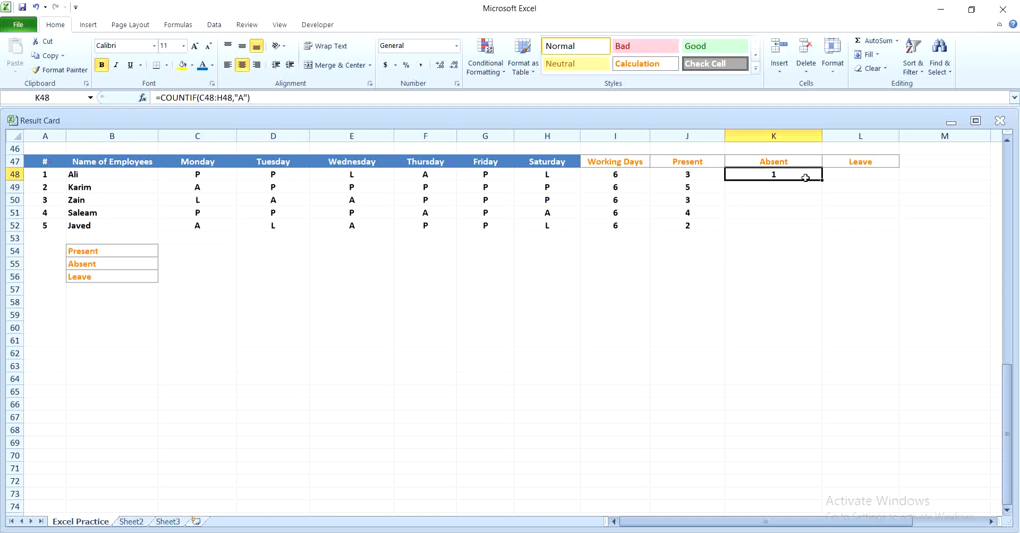
{"action": "left_click_drag", "start_coordinate": [818, 180], "coordinate": [819, 227]}
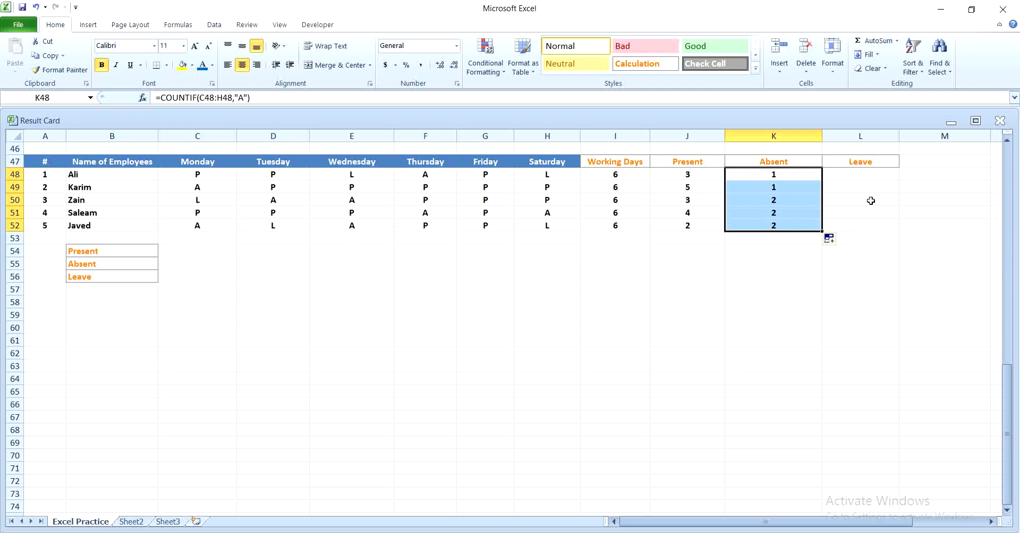
- Enter =COUNTIF(C48:H48,"L") in L48 to count the first employee's leave days
{"action": "left_click", "coordinate": [864, 177]}
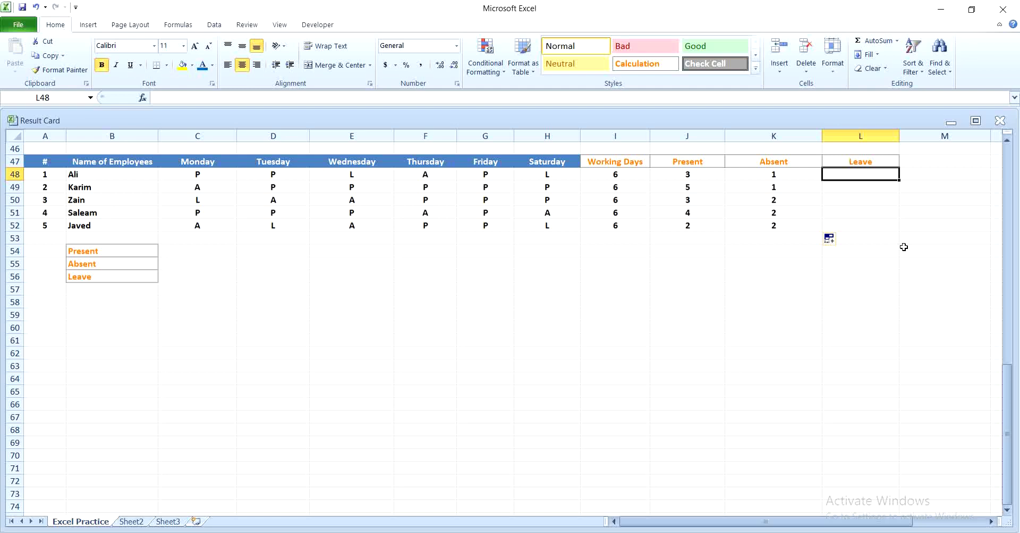
{"action": "type", "text": "=COUNTIF"}
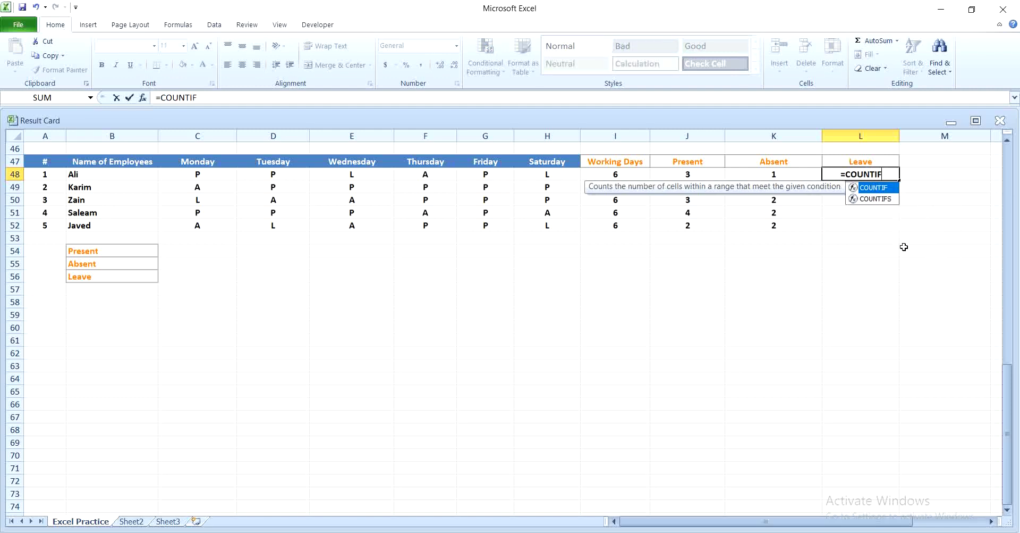
{"action": "type", "text": "("}
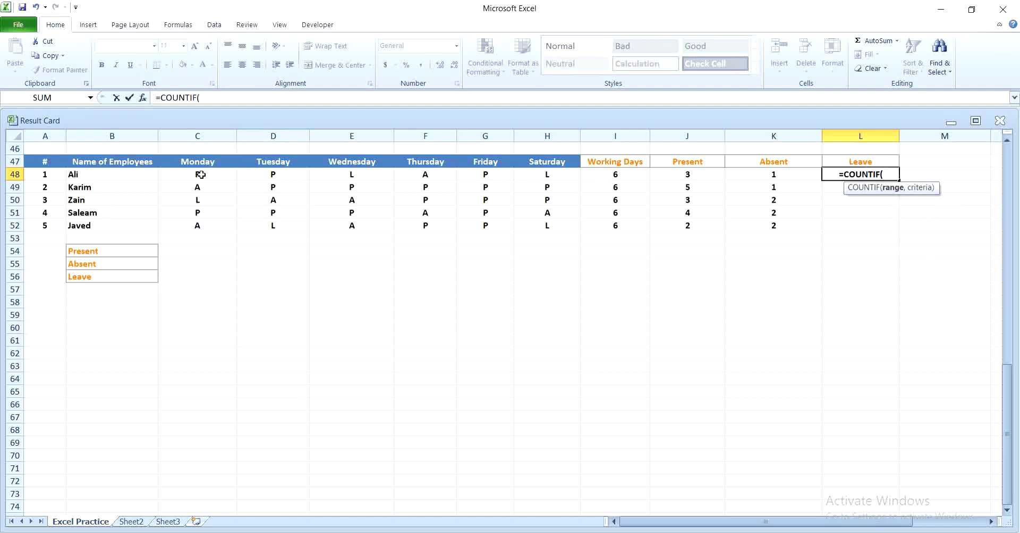
{"action": "left_click_drag", "start_coordinate": [200, 174], "coordinate": [530, 173]}
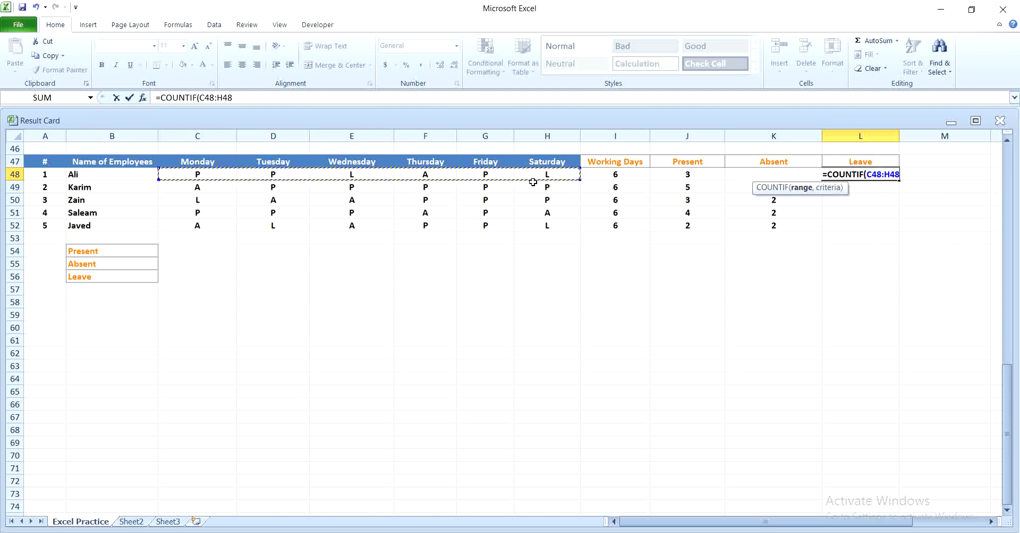
{"action": "type", "text": ","}
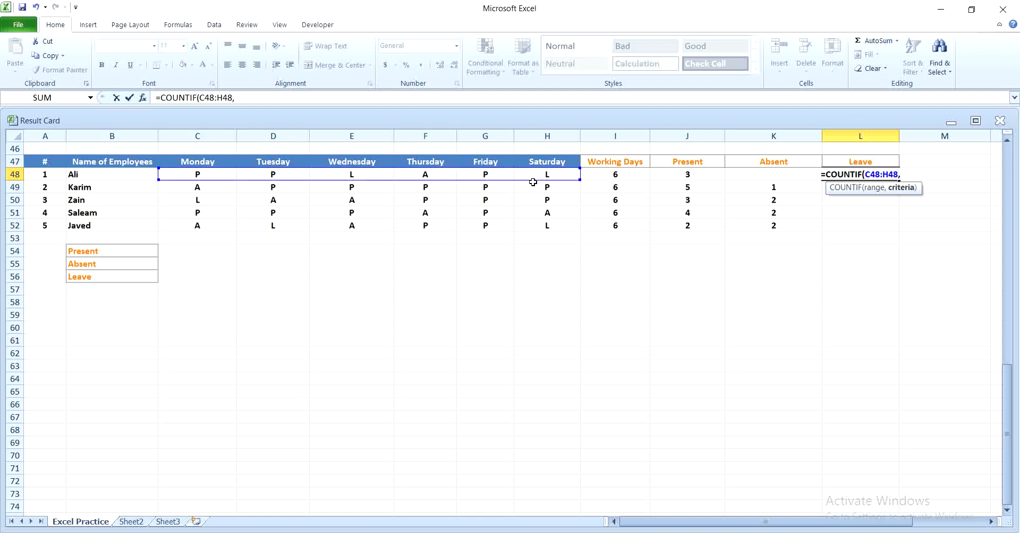
{"action": "type", "text": "\""}
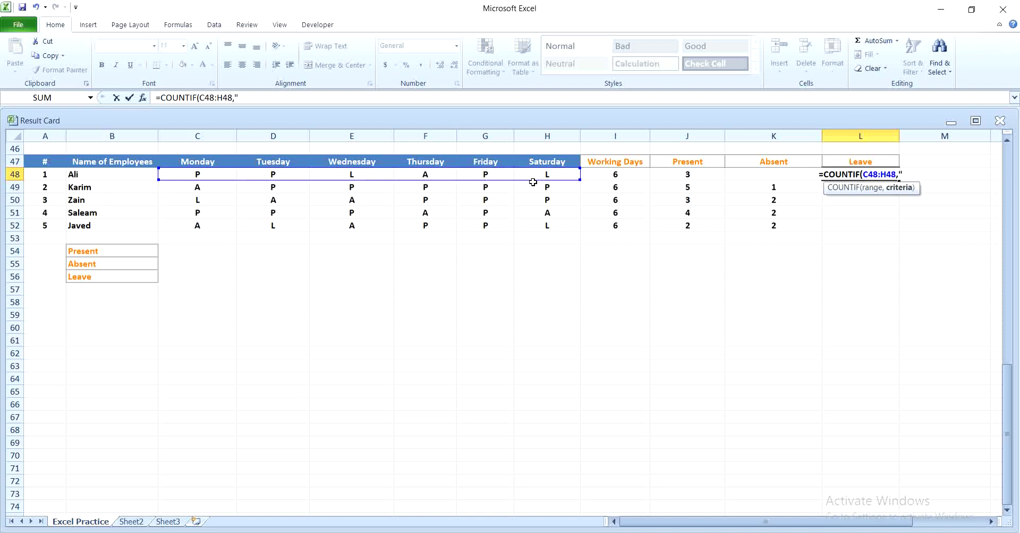
{"action": "type", "text": "L"}
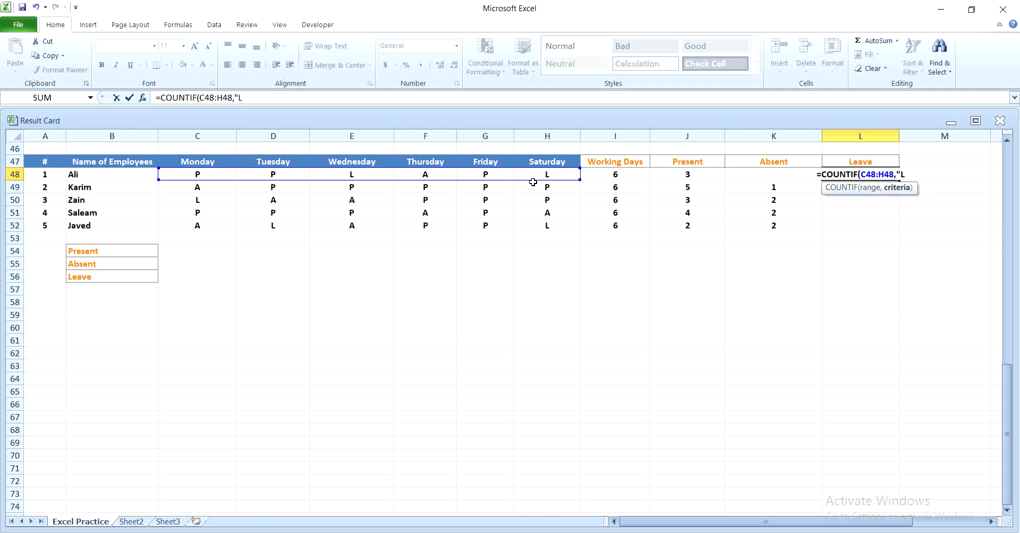
{"action": "type", "text": "\""}
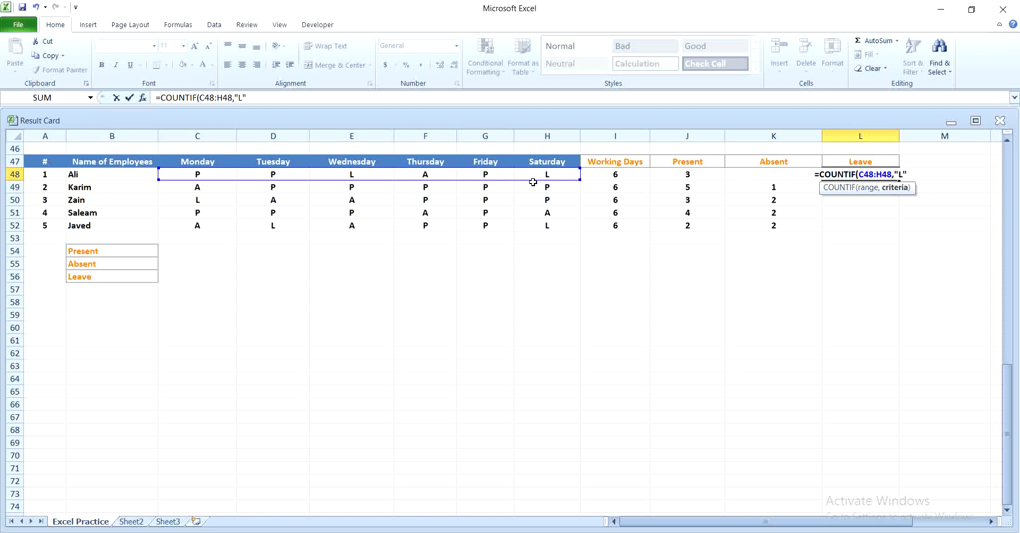
{"action": "key", "text": "Return"}
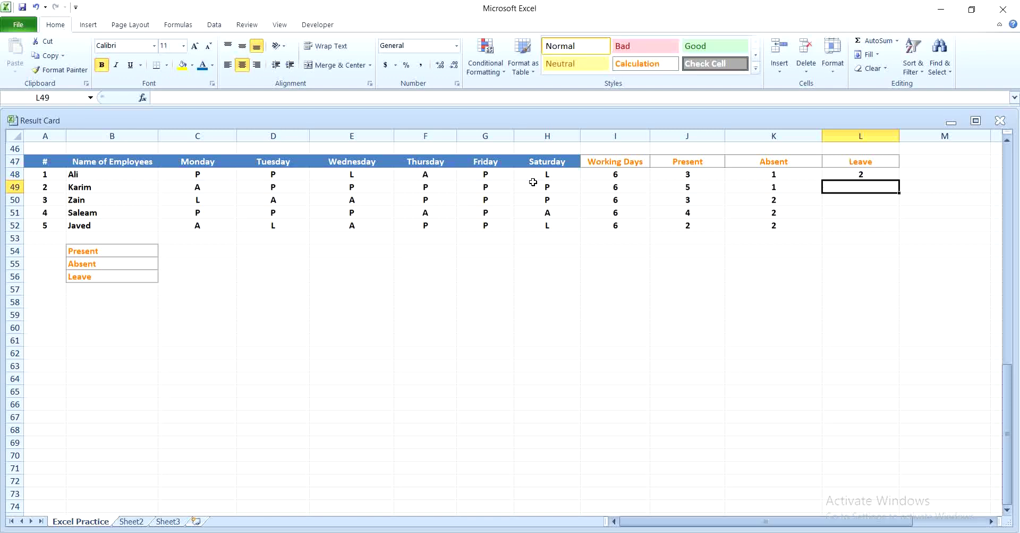
{"action": "left_click", "coordinate": [869, 172]}
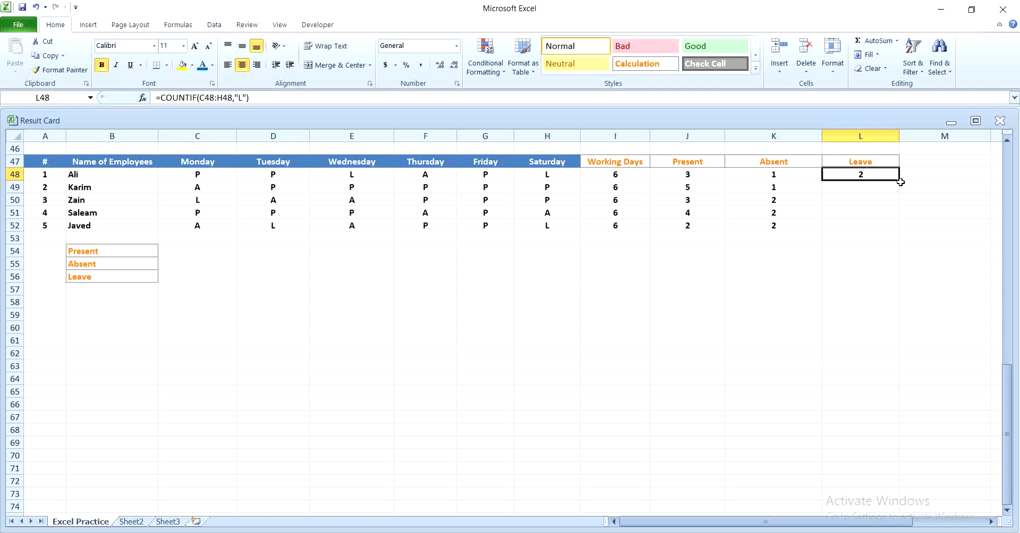
{"action": "left_click", "coordinate": [900, 221]}
{"action": "left_click", "coordinate": [888, 183]}
{"action": "left_click", "coordinate": [893, 171]}
{"action": "left_click_drag", "start_coordinate": [898, 183], "coordinate": [899, 206]}
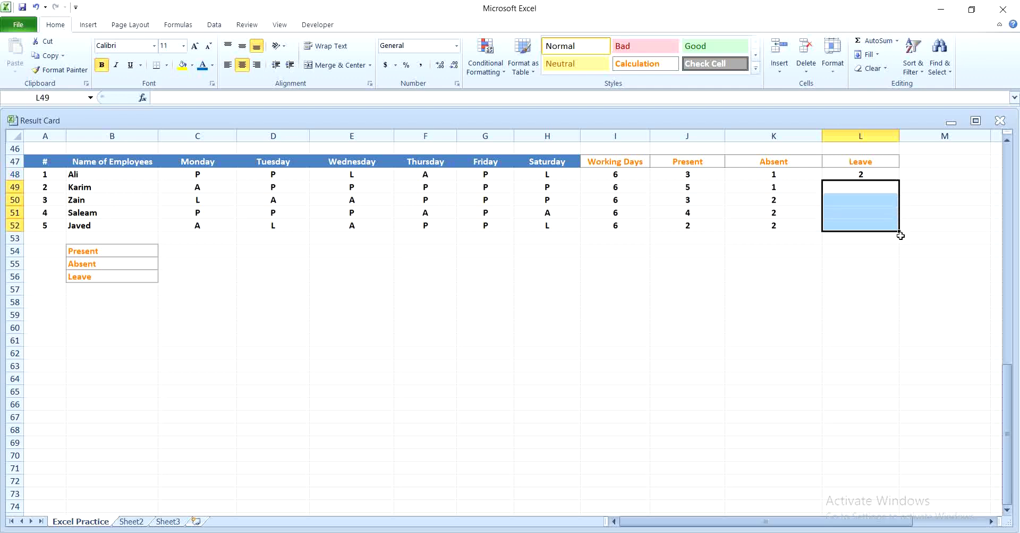
{"action": "left_click", "coordinate": [883, 262]}
- Fill the Leave formula from L48 down to L52 for the remaining employees
{"action": "left_click", "coordinate": [876, 176]}
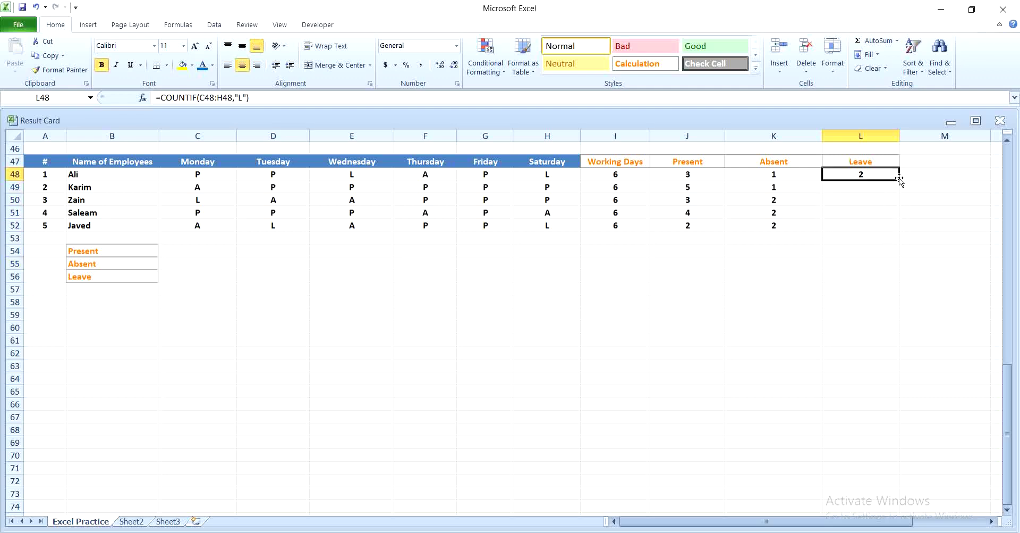
{"action": "left_click_drag", "start_coordinate": [898, 183], "coordinate": [896, 222]}
{"action": "left_click", "coordinate": [858, 177]}
{"action": "left_click", "coordinate": [898, 223]}
{"action": "left_click", "coordinate": [896, 175]}
{"action": "double_click", "coordinate": [899, 180]}
{"action": "left_click", "coordinate": [900, 212]}
{"action": "left_click", "coordinate": [876, 268]}
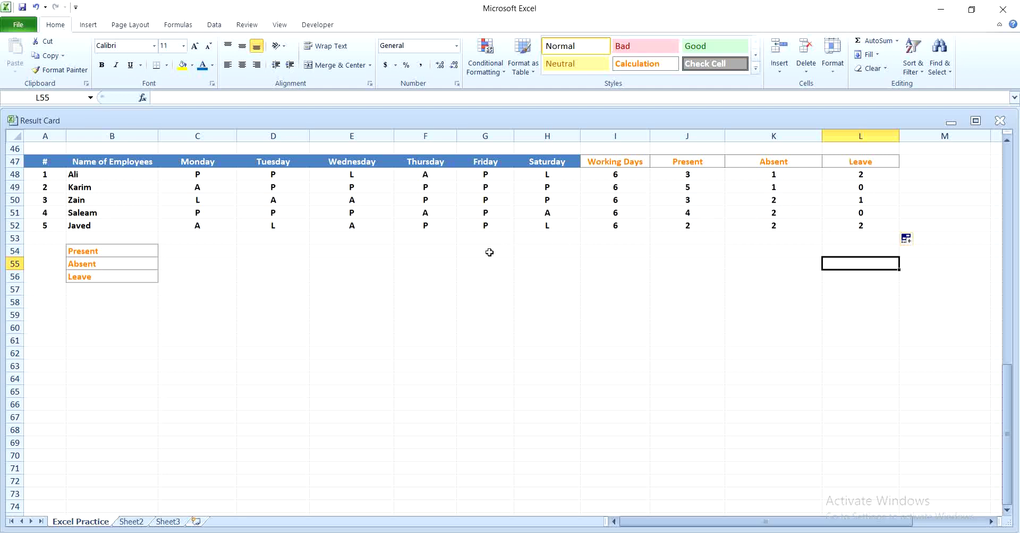
- Enter =COUNTIF(C48:C52,"P") in C54 to count the employees present on Monday
{"action": "left_click", "coordinate": [205, 251]}
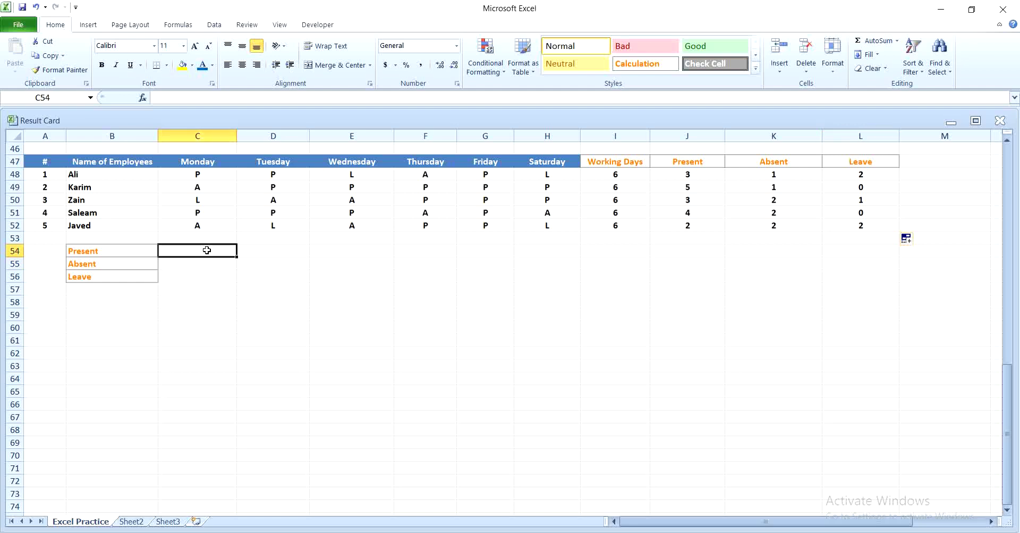
{"action": "type", "text": "="}
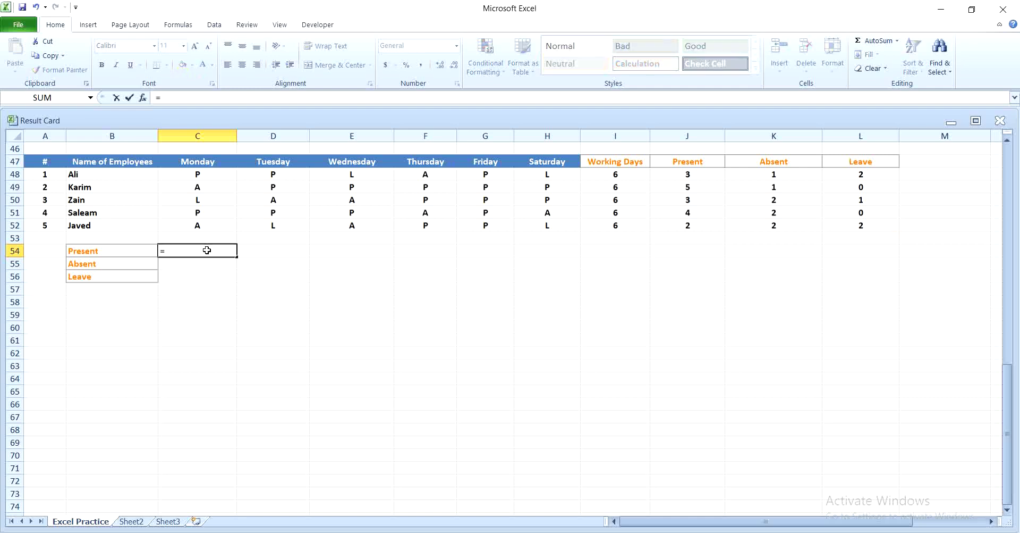
{"action": "type", "text": "co"}
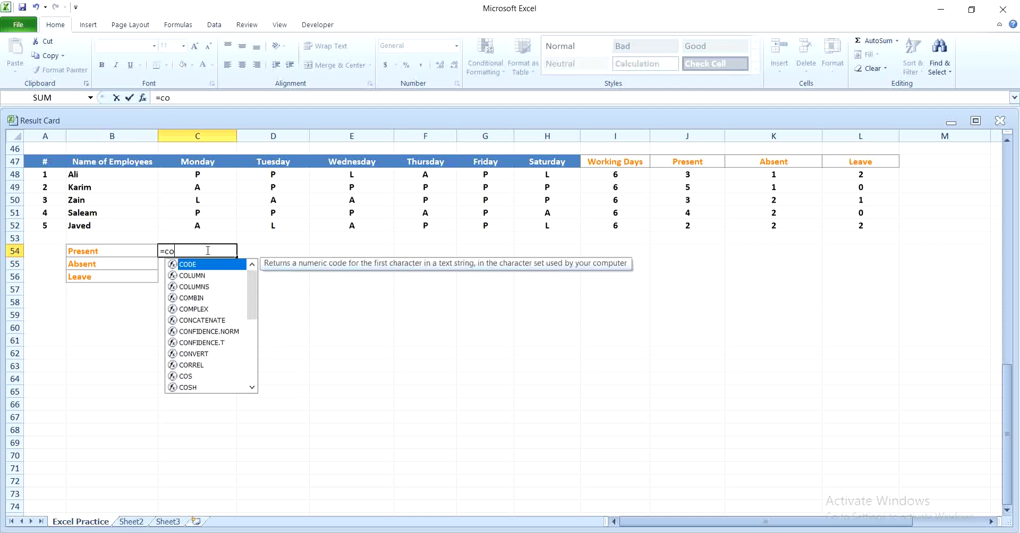
{"action": "type", "text": "untif"}
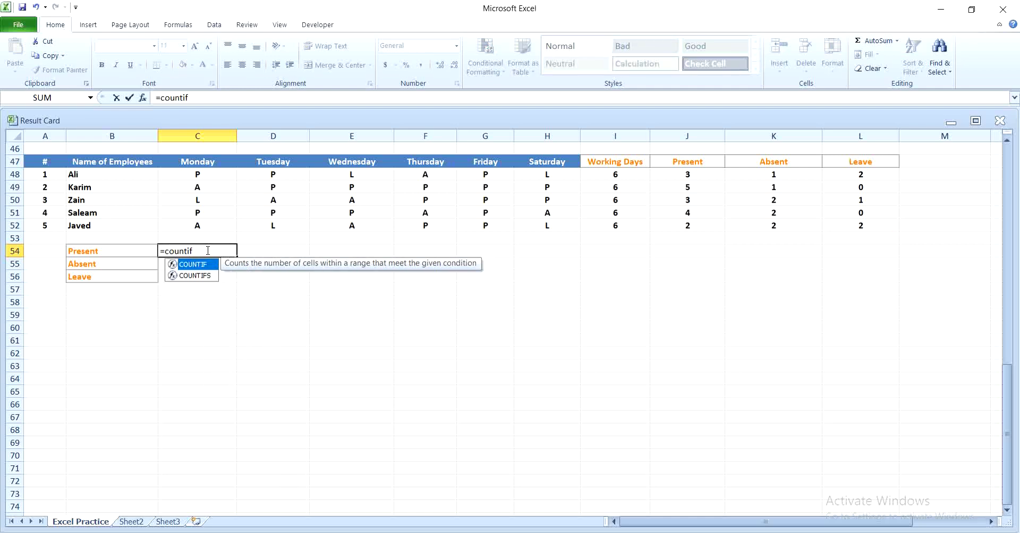
{"action": "type", "text": "("}
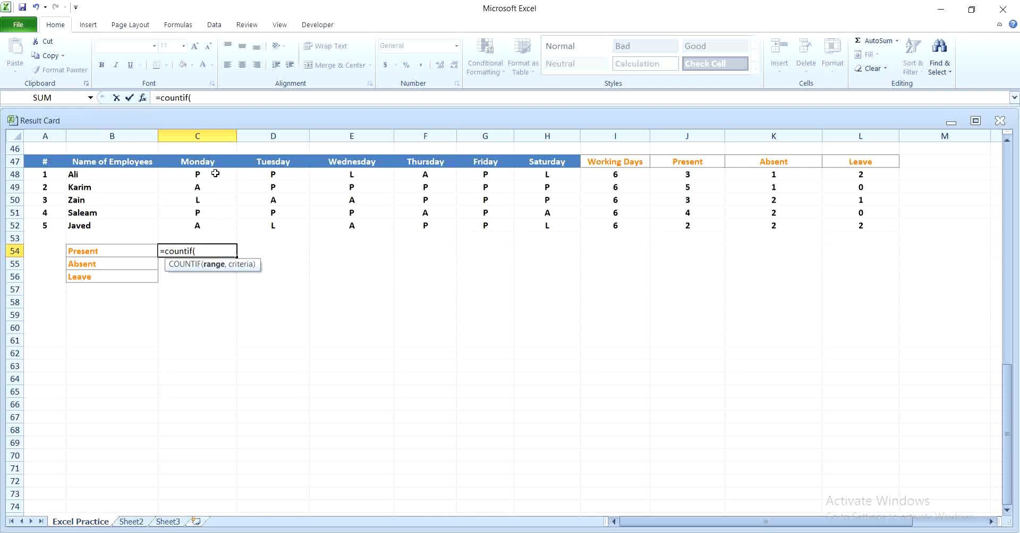
{"action": "left_click_drag", "start_coordinate": [215, 173], "coordinate": [212, 222]}
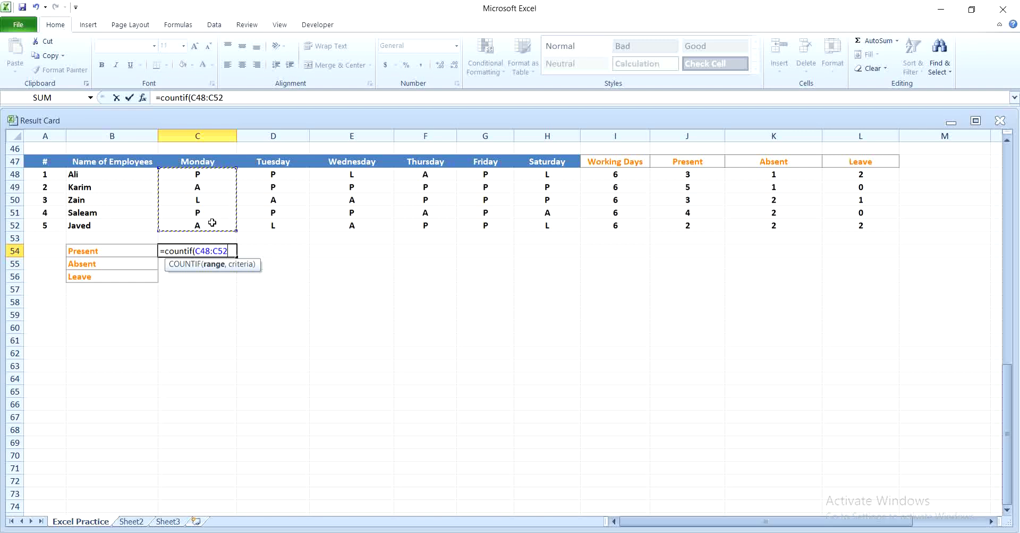
{"action": "type", "text": ","}
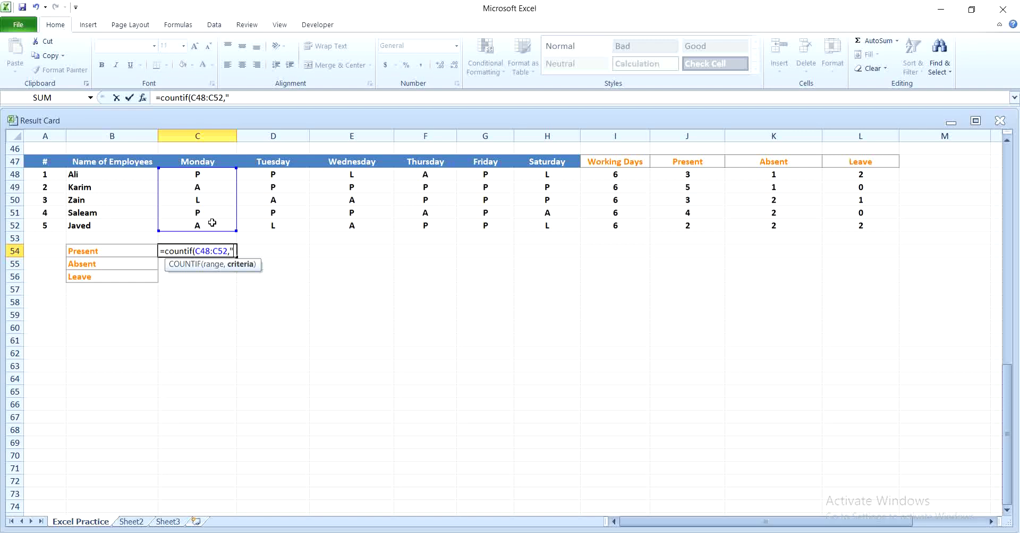
{"action": "type", "text": "\"P\""}
{"action": "key", "text": "Return"}
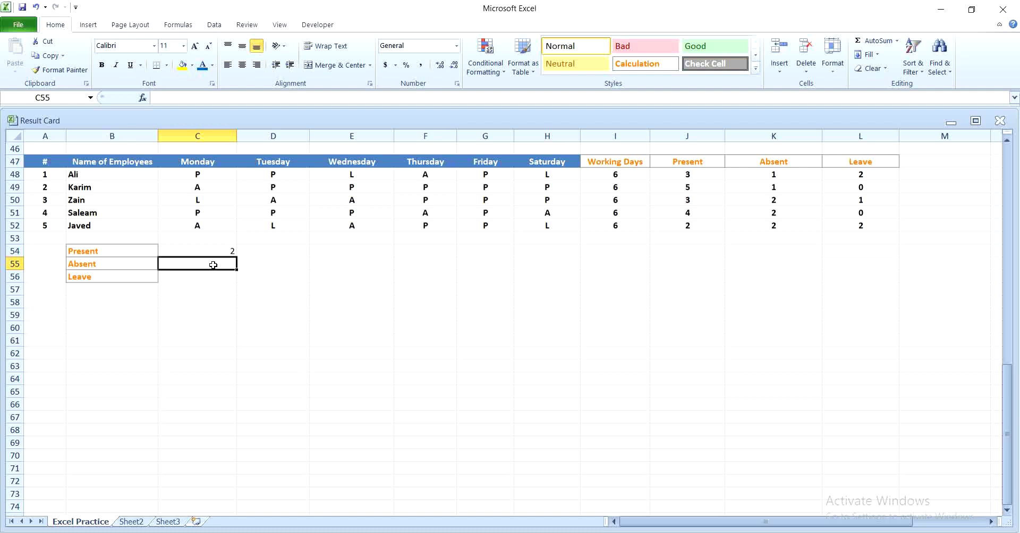
- Enter =COUNTIF(C48:C52,"A") in C55 to count the employees absent on Monday
{"action": "type", "text": "="}
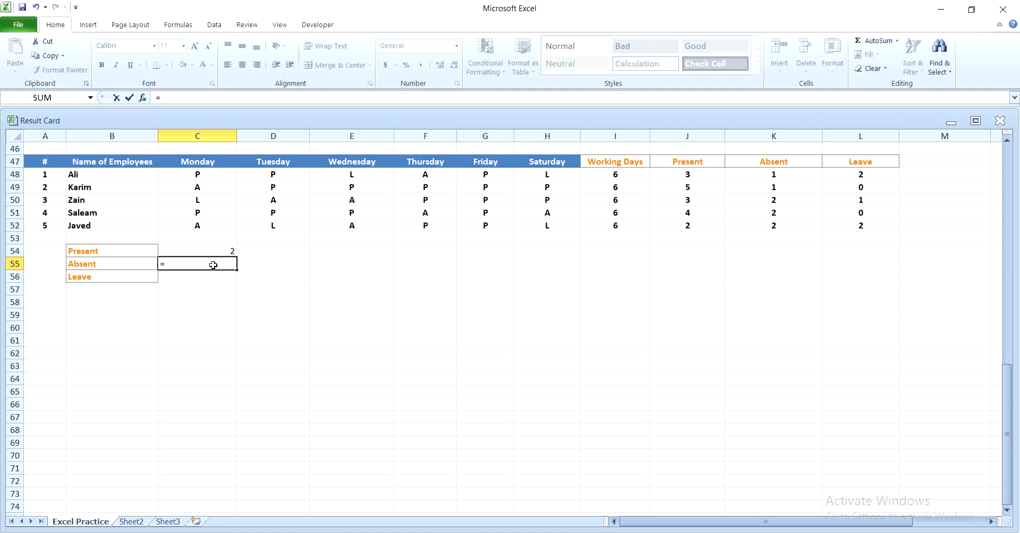
{"action": "type", "text": "cou"}
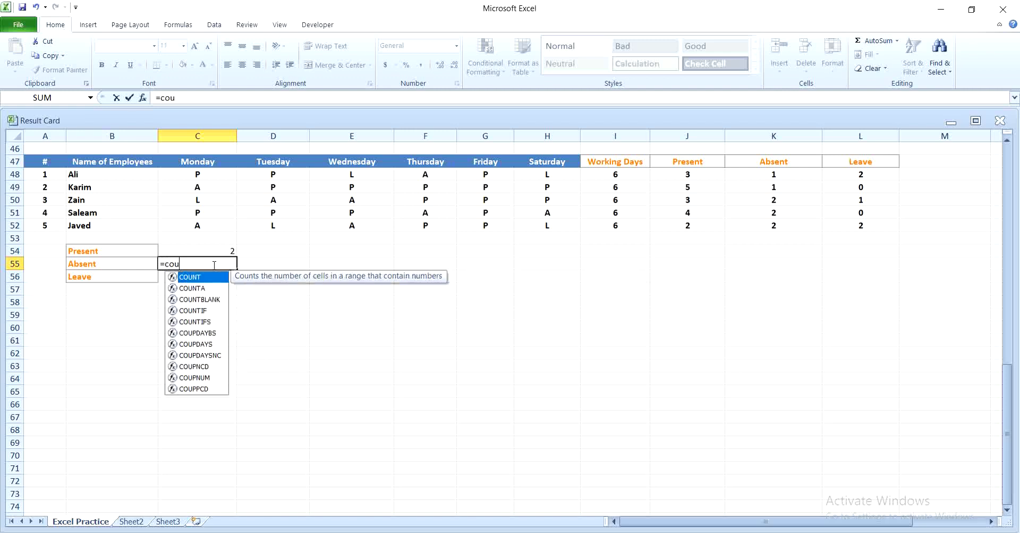
{"action": "type", "text": "ntif("}
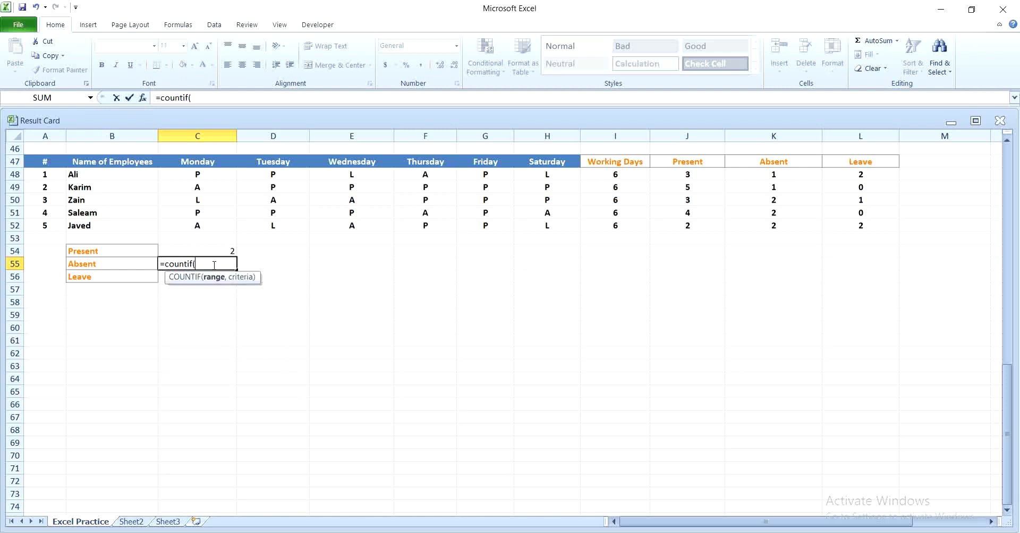
{"action": "left_click_drag", "start_coordinate": [198, 175], "coordinate": [195, 222]}
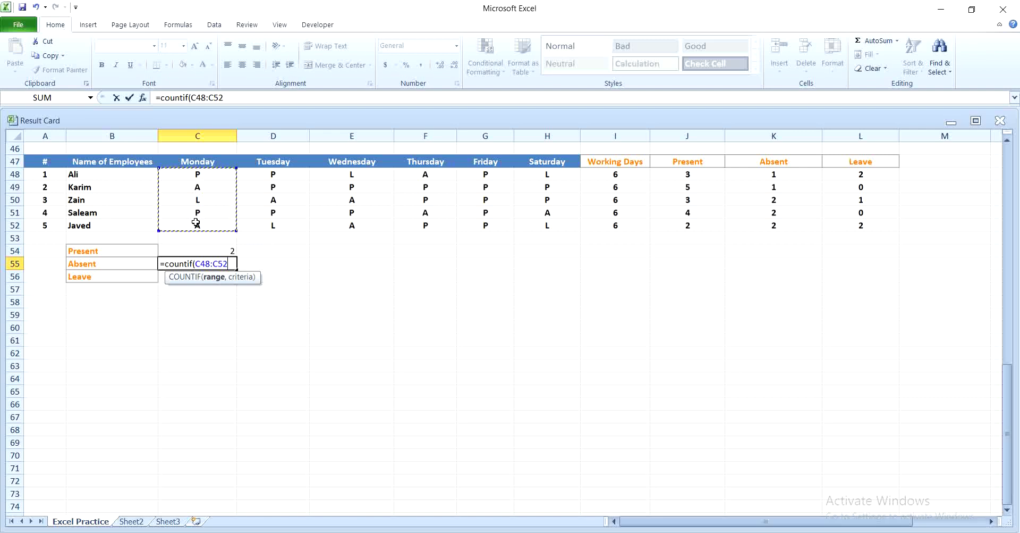
{"action": "type", "text": ",\"A"}
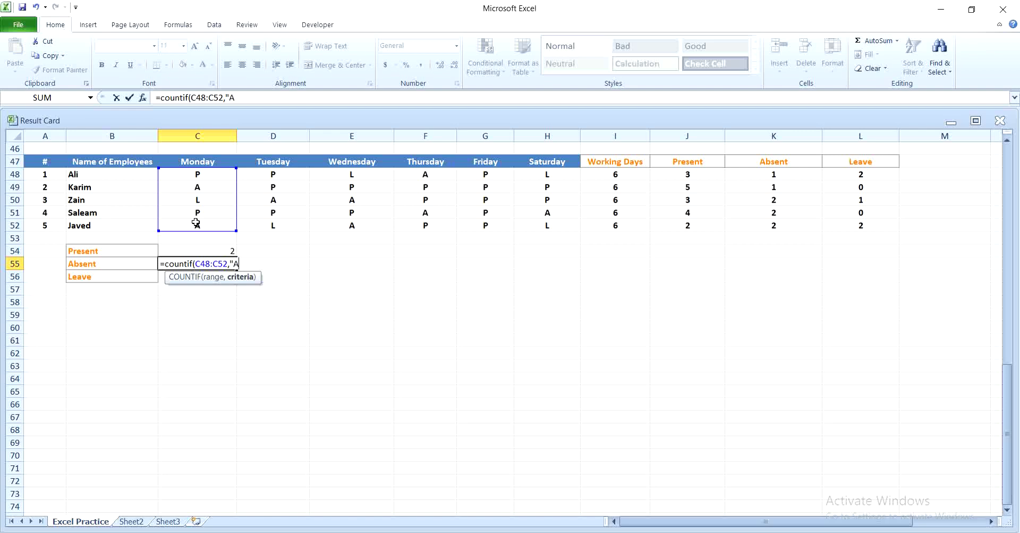
{"action": "type", "text": "\""}
{"action": "key", "text": "Return"}
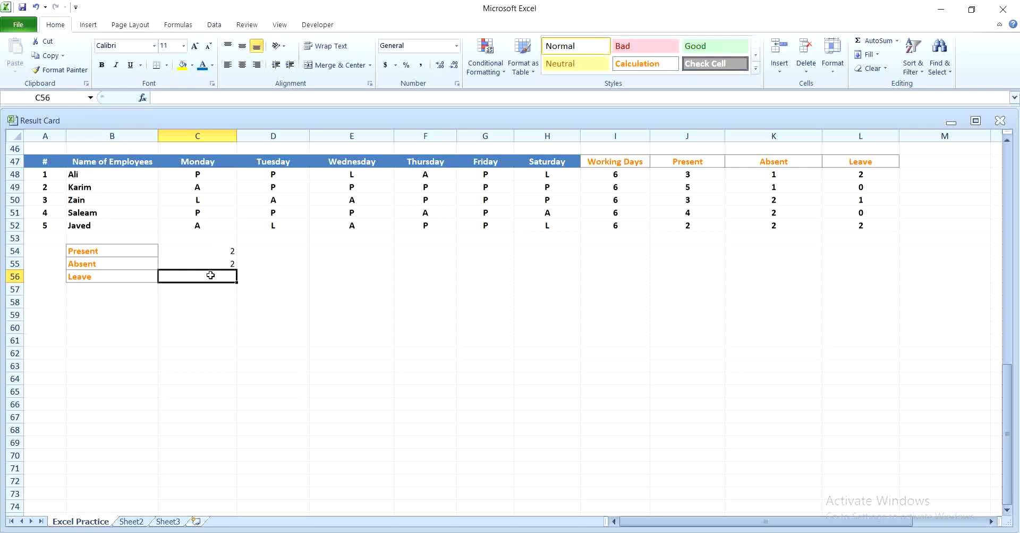
- Enter =COUNTIF(C48:C52,"L") in C56 to count the employees on leave on Monday
{"action": "type", "text": "=C"}
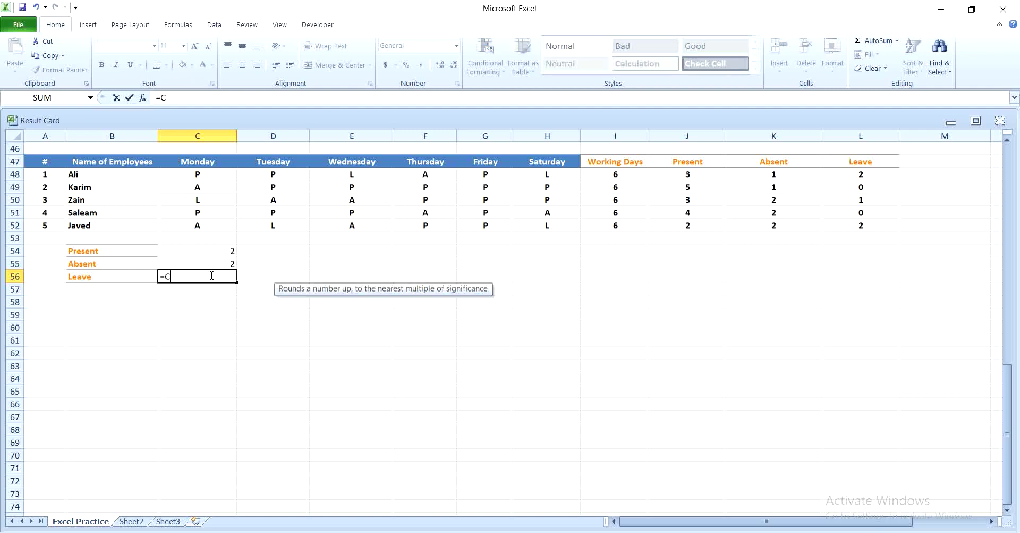
{"action": "type", "text": "OUNTI"}
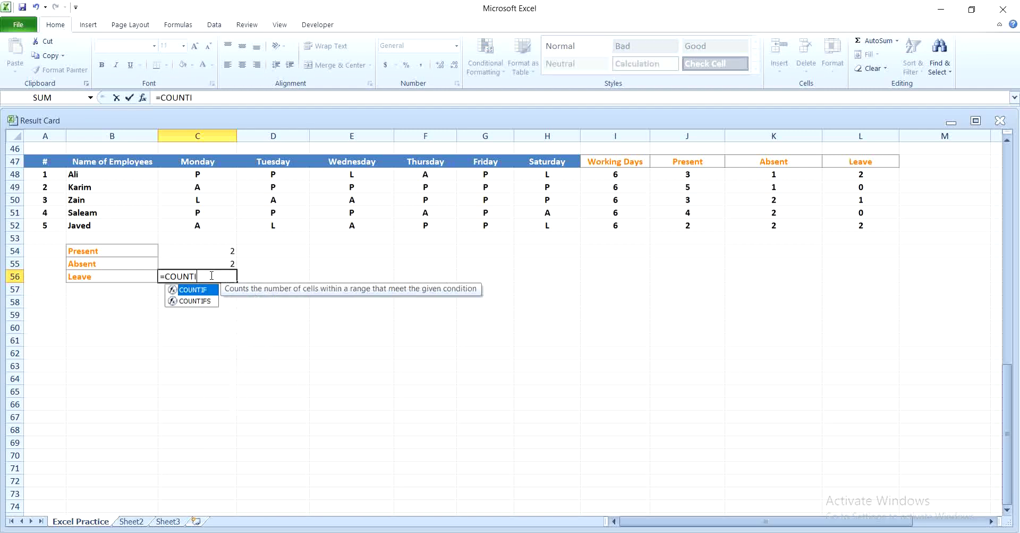
{"action": "type", "text": "F("}
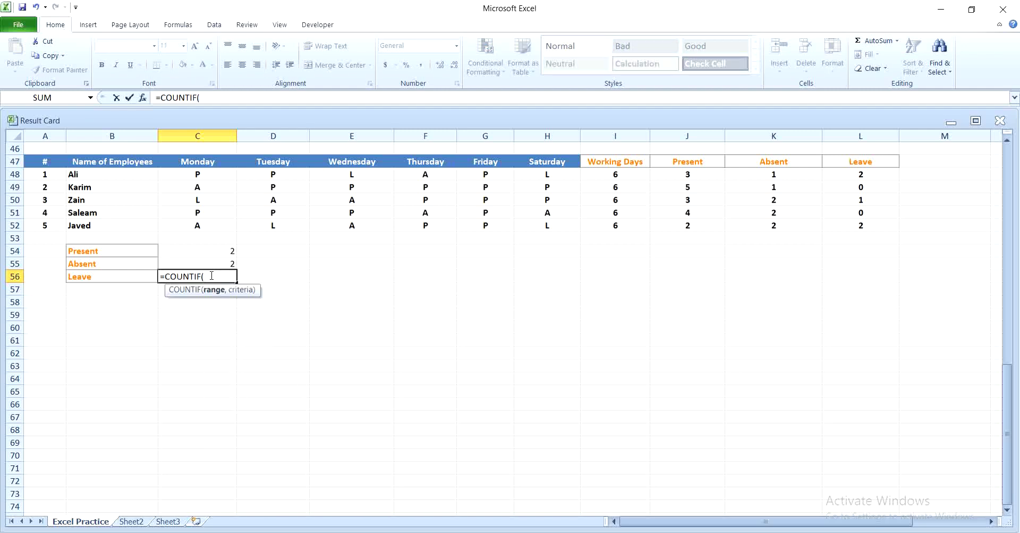
{"action": "left_click_drag", "start_coordinate": [210, 172], "coordinate": [207, 223]}
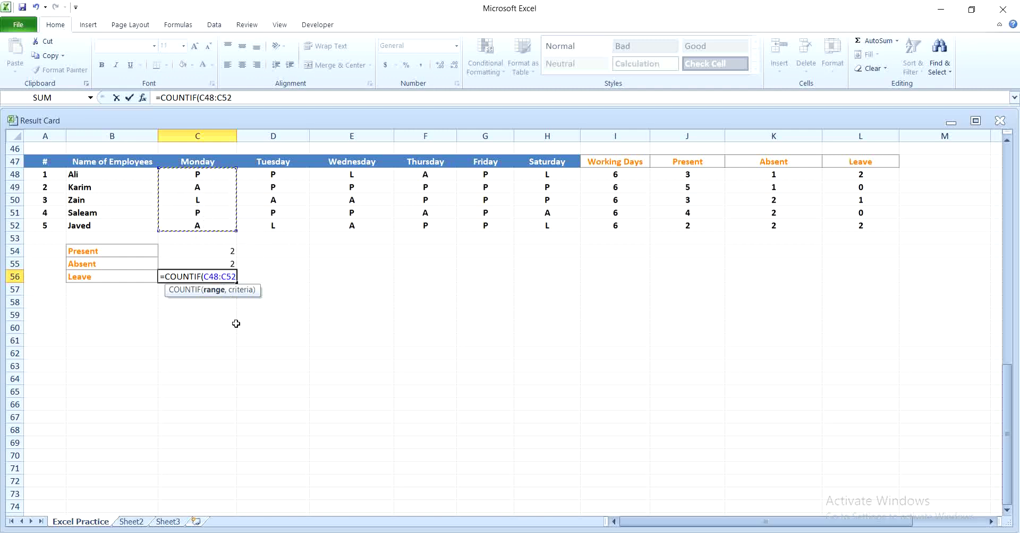
{"action": "type", "text": ","}
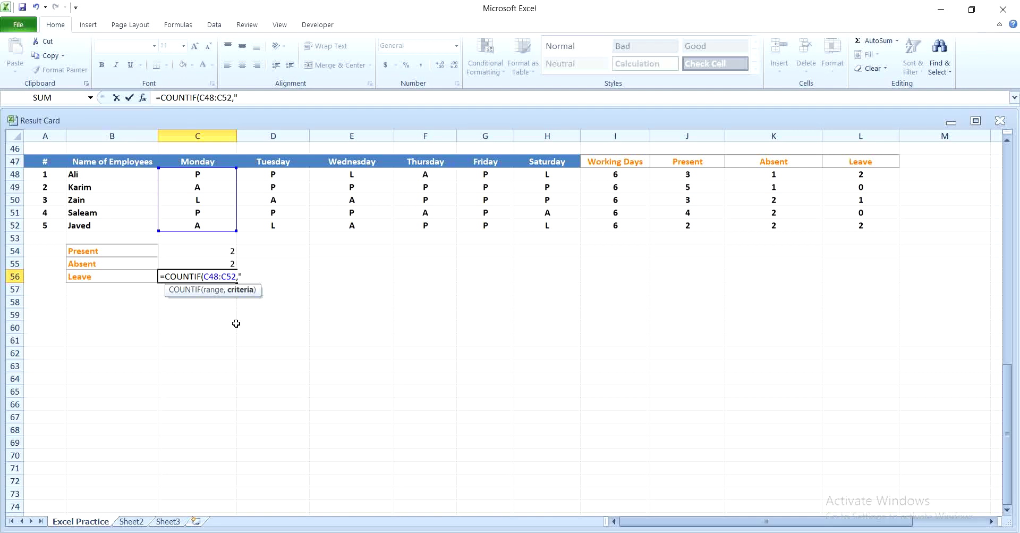
{"action": "type", "text": "\"L\""}
{"action": "key", "text": "Return"}
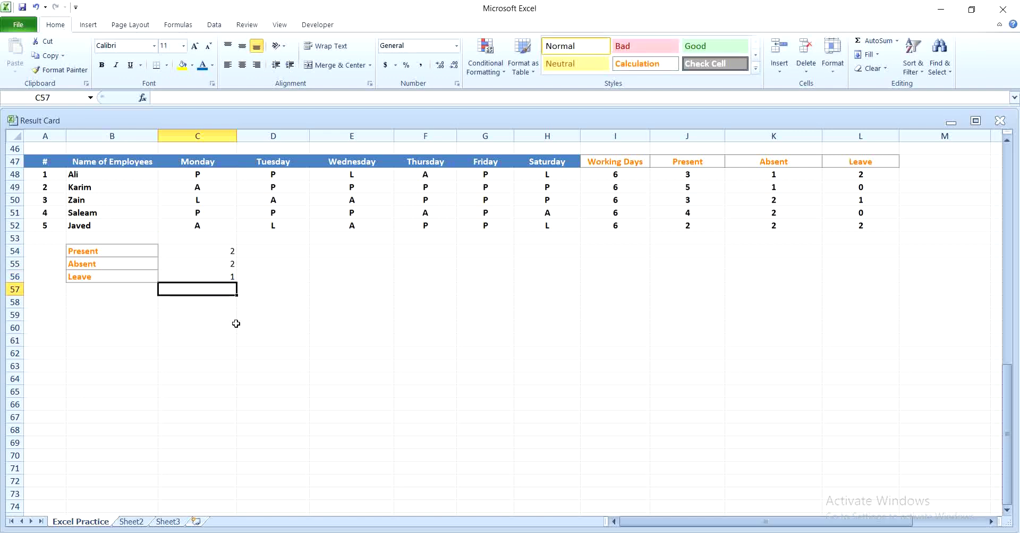
- Fill the Monday Present and Absent formulas in C54 and C55 across to column H for Tuesday through Saturday
{"action": "left_click", "coordinate": [222, 251]}
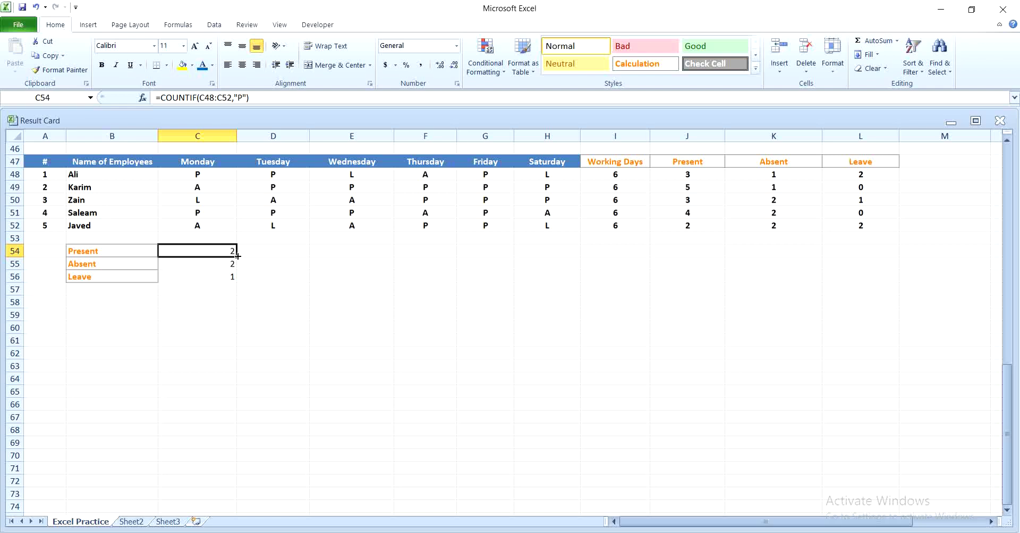
{"action": "left_click_drag", "start_coordinate": [237, 256], "coordinate": [575, 256]}
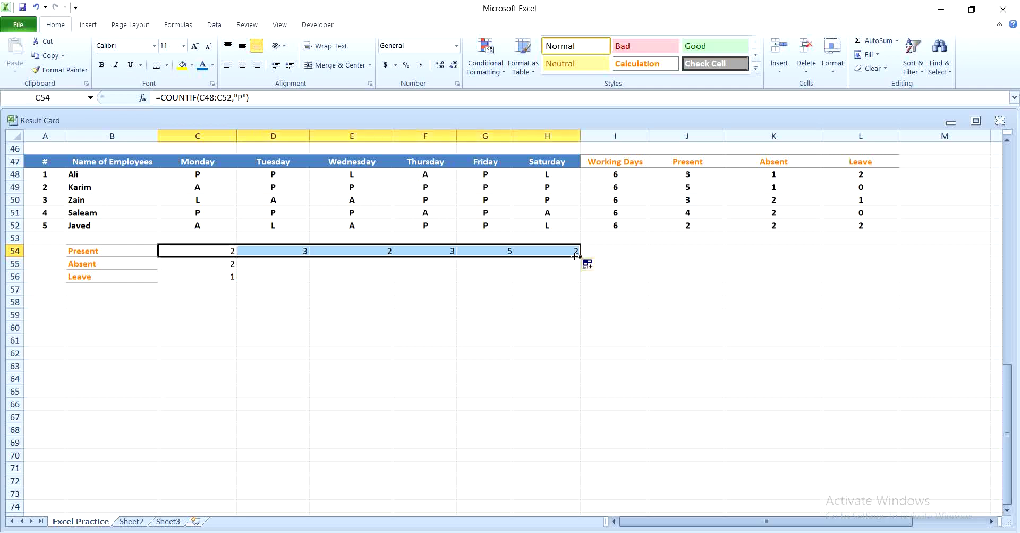
{"action": "left_click", "coordinate": [229, 265]}
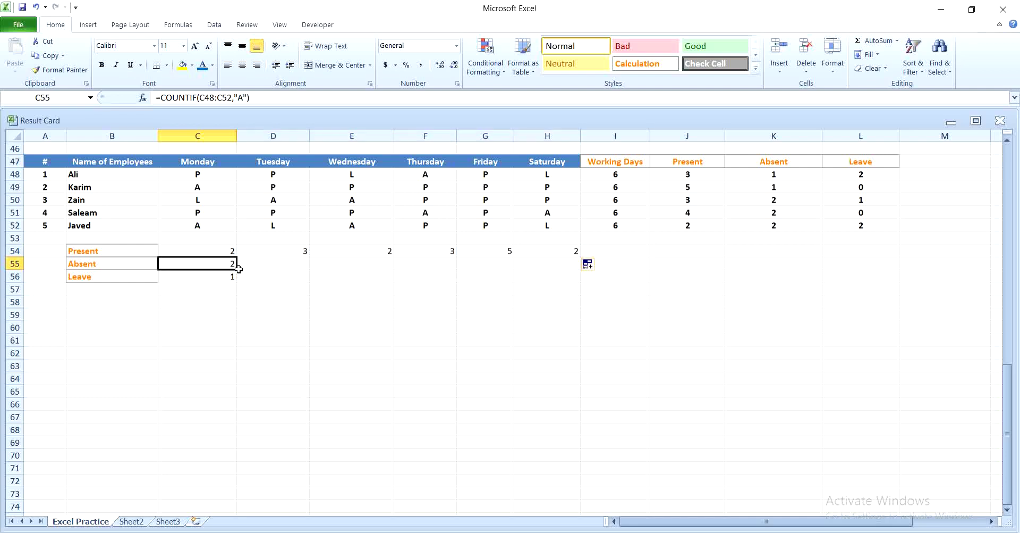
{"action": "left_click_drag", "start_coordinate": [237, 269], "coordinate": [556, 264]}
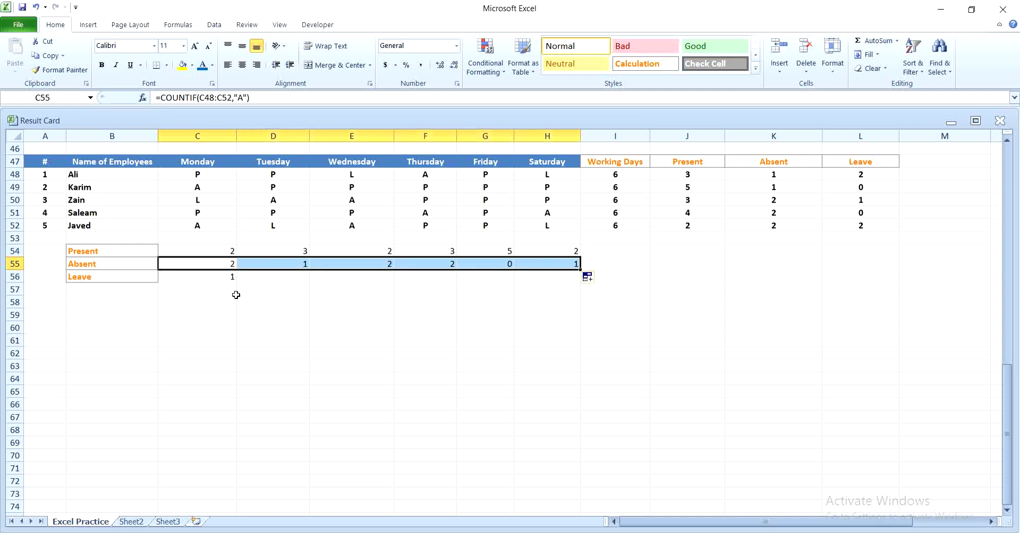
{"action": "left_click", "coordinate": [209, 282]}
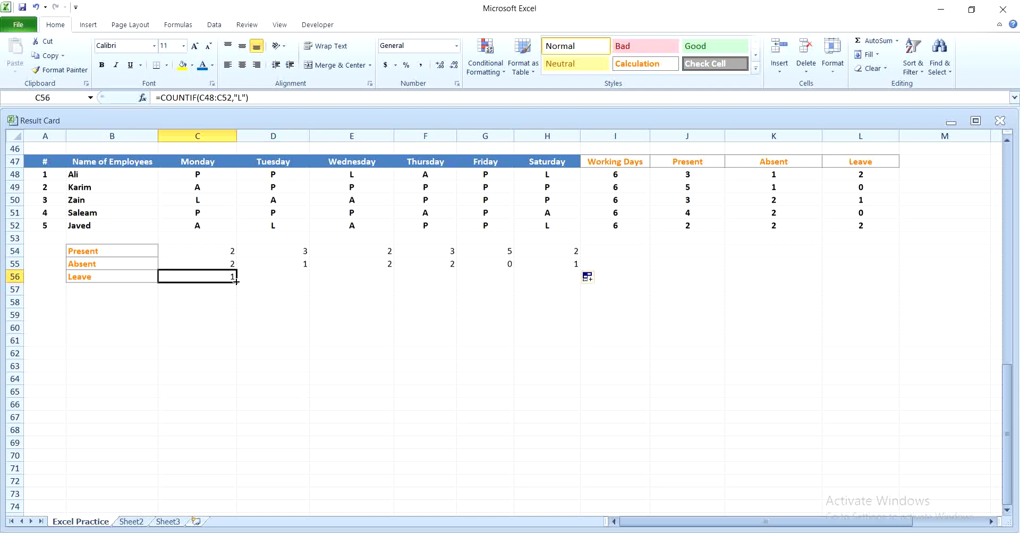
{"action": "left_click_drag", "start_coordinate": [321, 278], "coordinate": [536, 273]}
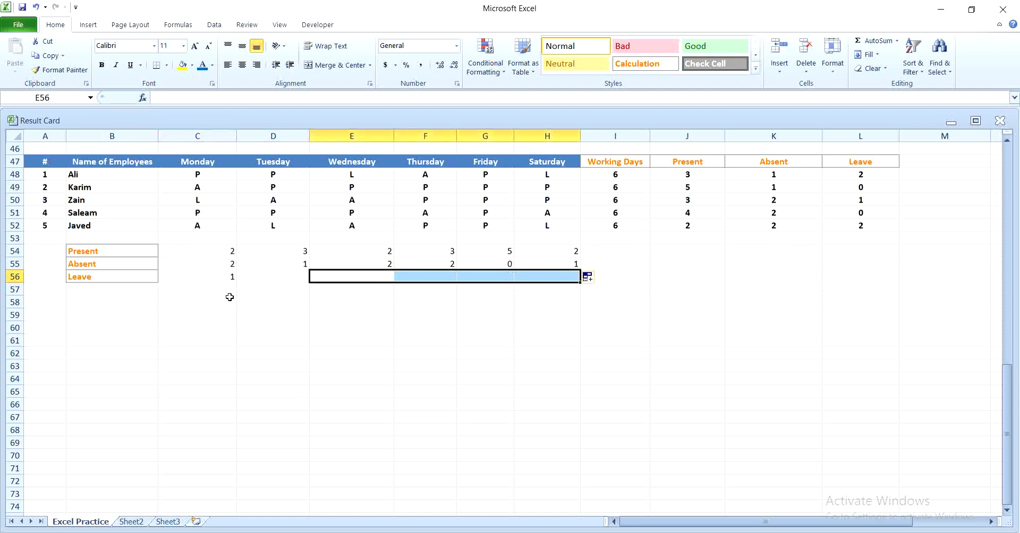
{"action": "left_click", "coordinate": [221, 276]}
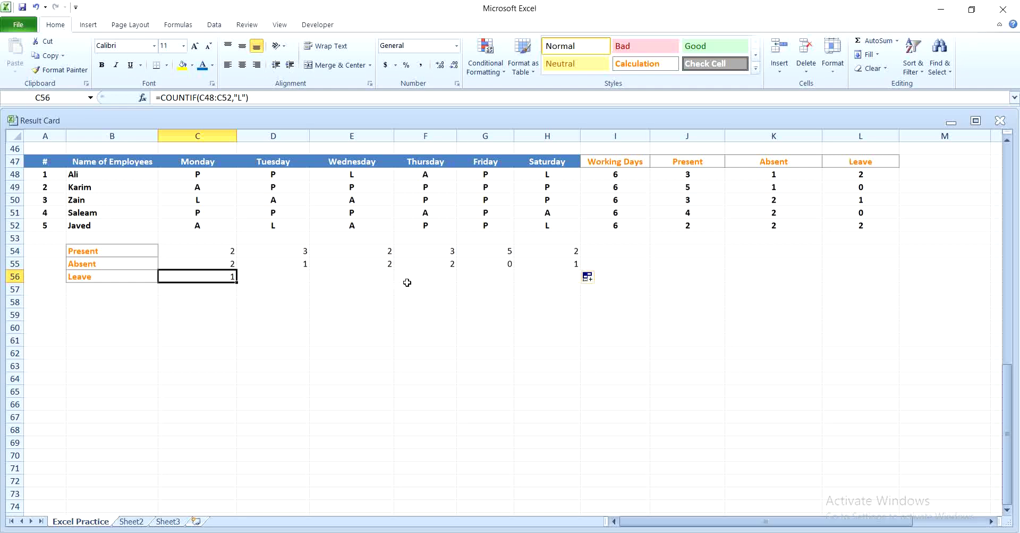
{"action": "left_click", "coordinate": [495, 276]}
{"action": "left_click", "coordinate": [227, 274]}
{"action": "left_click", "coordinate": [248, 277]}
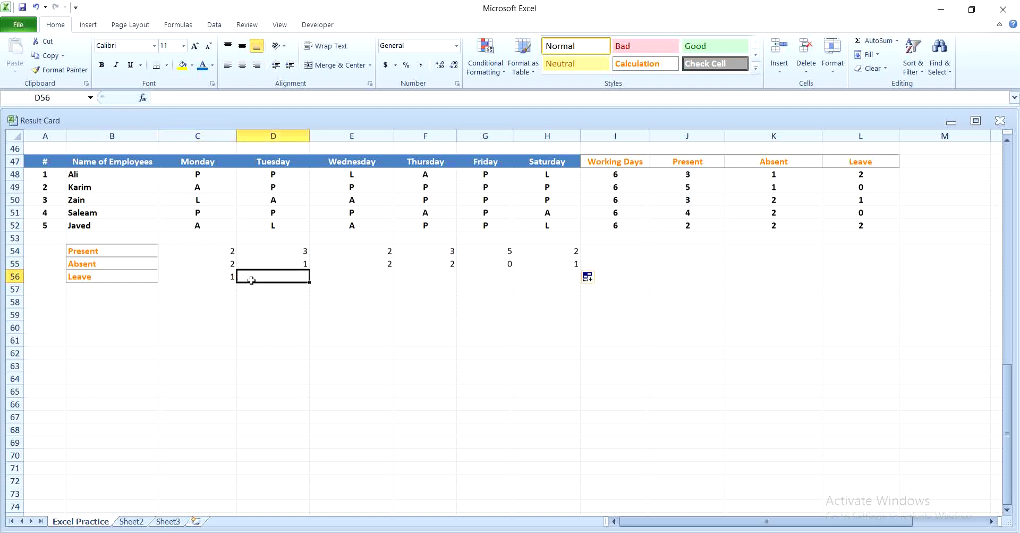
{"action": "left_click", "coordinate": [222, 279]}
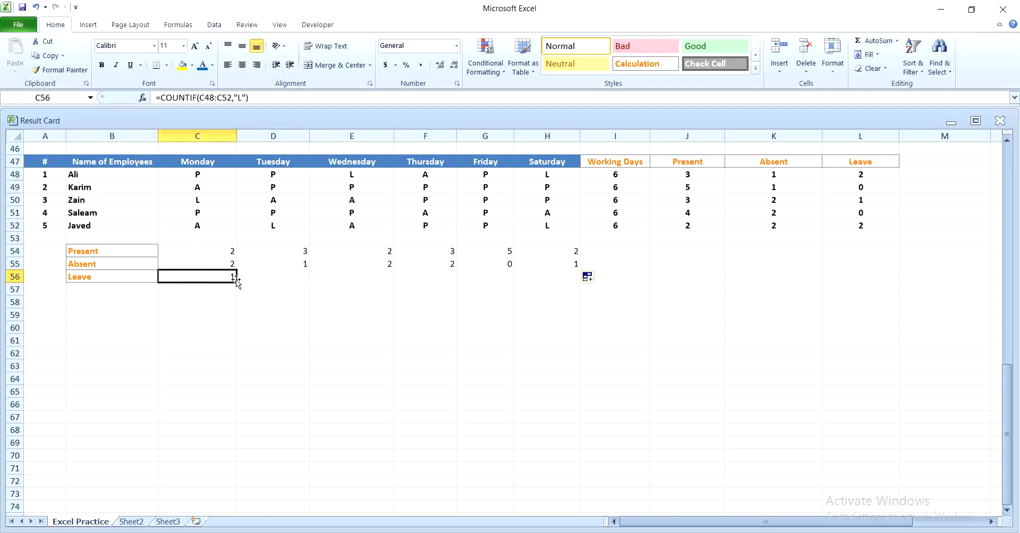
{"action": "left_click_drag", "start_coordinate": [240, 281], "coordinate": [335, 277]}
{"action": "left_click", "coordinate": [335, 277]}
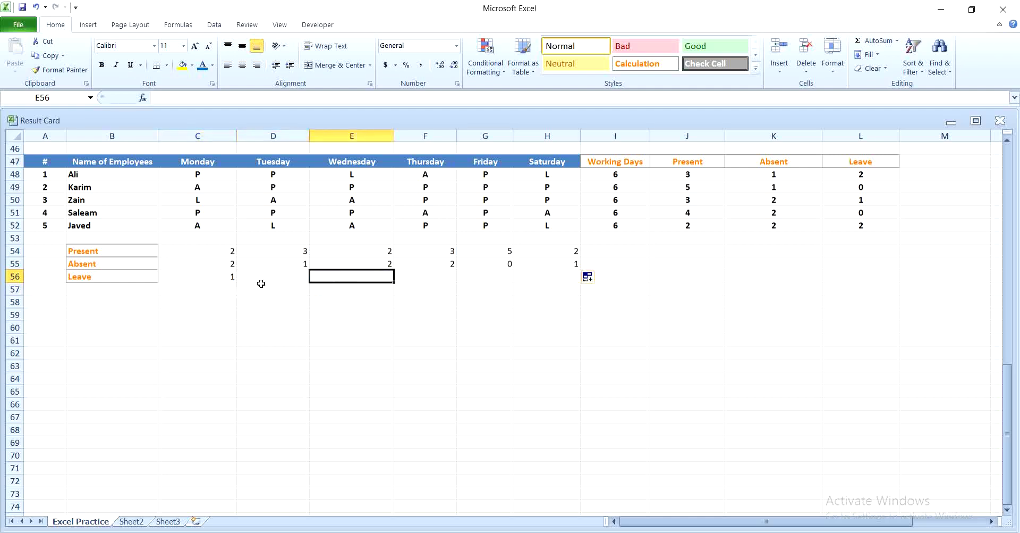
{"action": "left_click", "coordinate": [233, 278]}
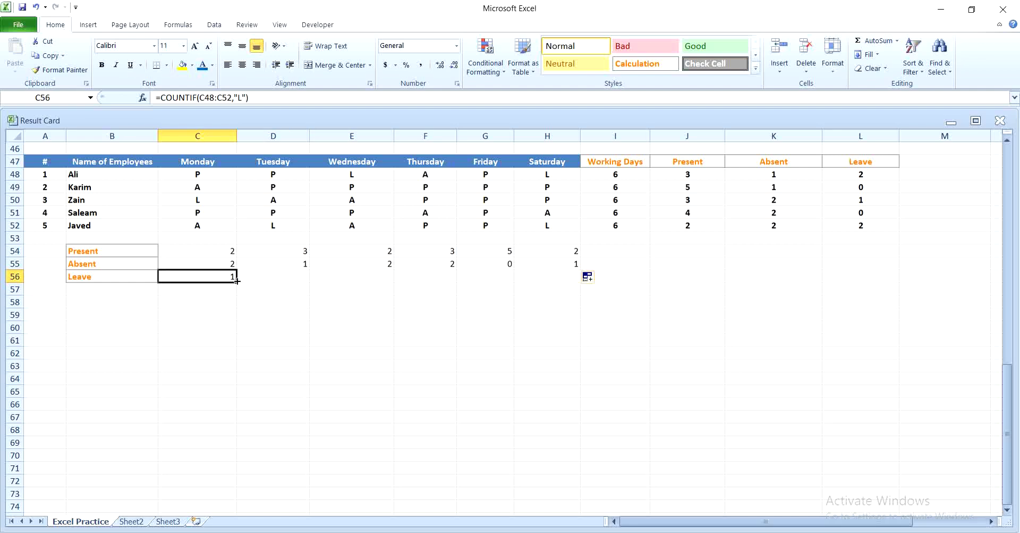
{"action": "left_click", "coordinate": [291, 279]}
{"action": "left_click", "coordinate": [228, 280]}
{"action": "left_click", "coordinate": [529, 280]}
{"action": "left_click", "coordinate": [232, 281]}
{"action": "left_click", "coordinate": [328, 285]}
{"action": "double_click", "coordinate": [226, 277]}
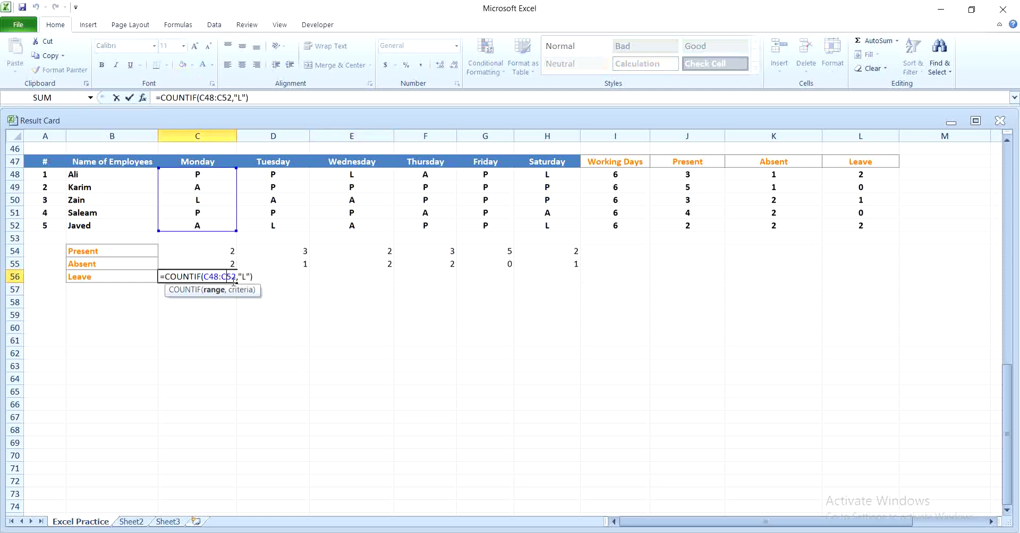
{"action": "left_click", "coordinate": [269, 313]}
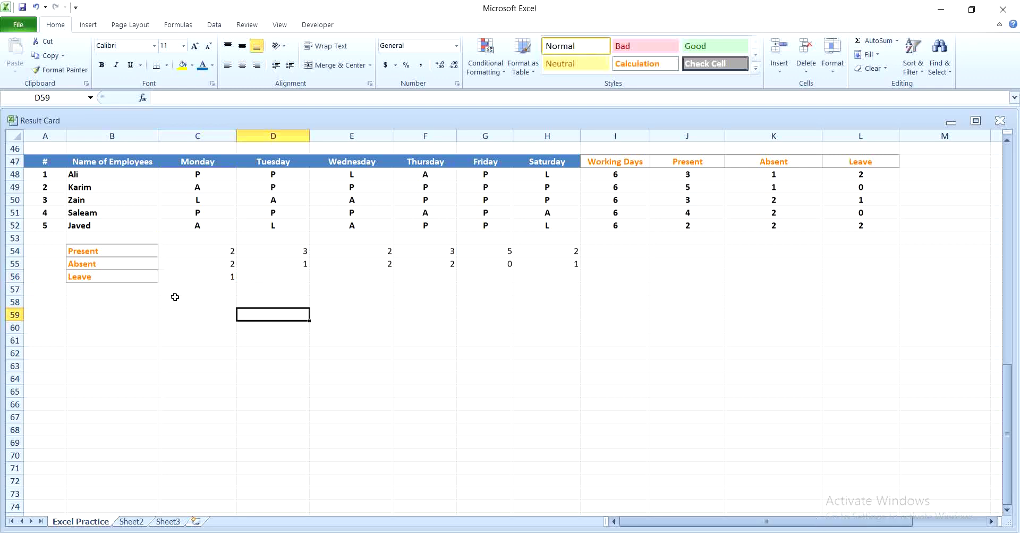
- Fill the Monday Leave formula from C56 across to H56 for the remaining weekdays
{"action": "left_click", "coordinate": [204, 275]}
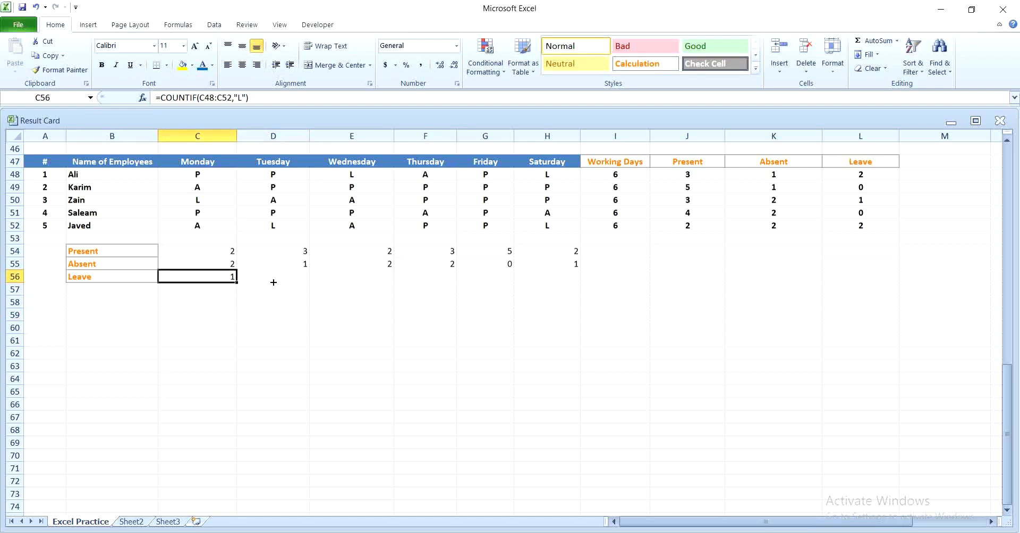
{"action": "left_click_drag", "start_coordinate": [236, 281], "coordinate": [557, 274]}
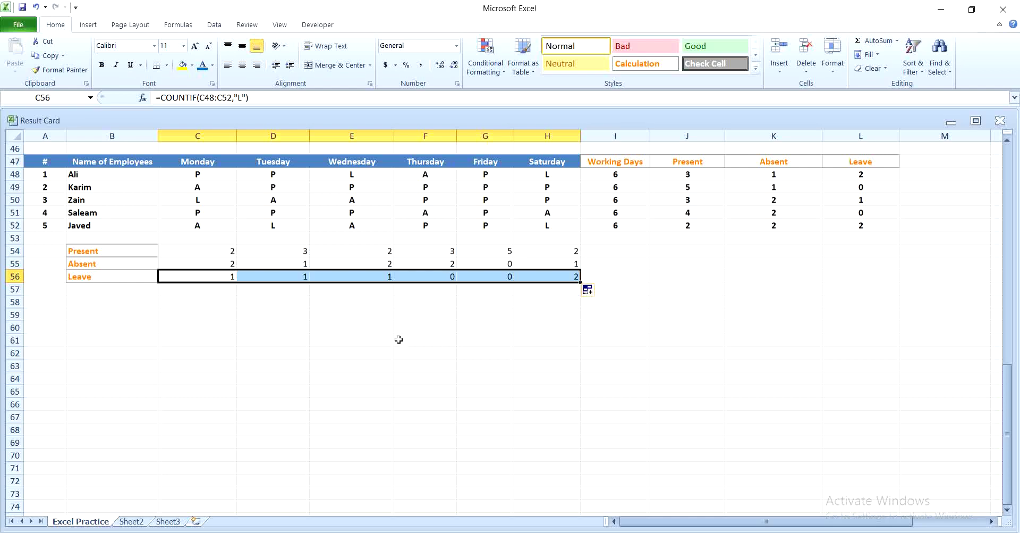
{"action": "left_click", "coordinate": [291, 359]}
- Make the weekday Present, Absent and Leave counts in C54:H56 bold and center them horizontally
{"action": "left_click_drag", "start_coordinate": [225, 248], "coordinate": [572, 281]}
{"action": "left_click", "coordinate": [104, 69]}
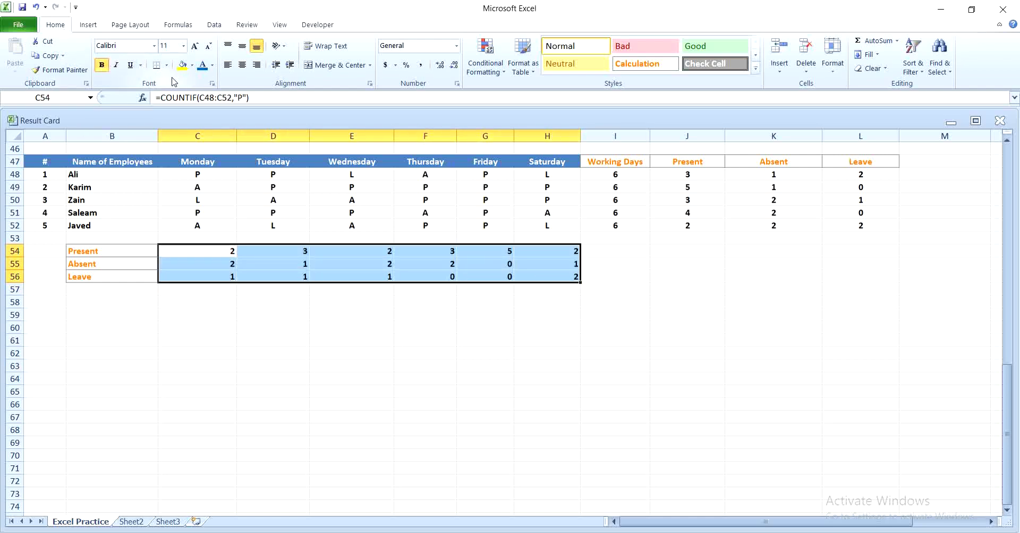
{"action": "left_click", "coordinate": [242, 65]}
{"action": "left_click", "coordinate": [425, 348]}
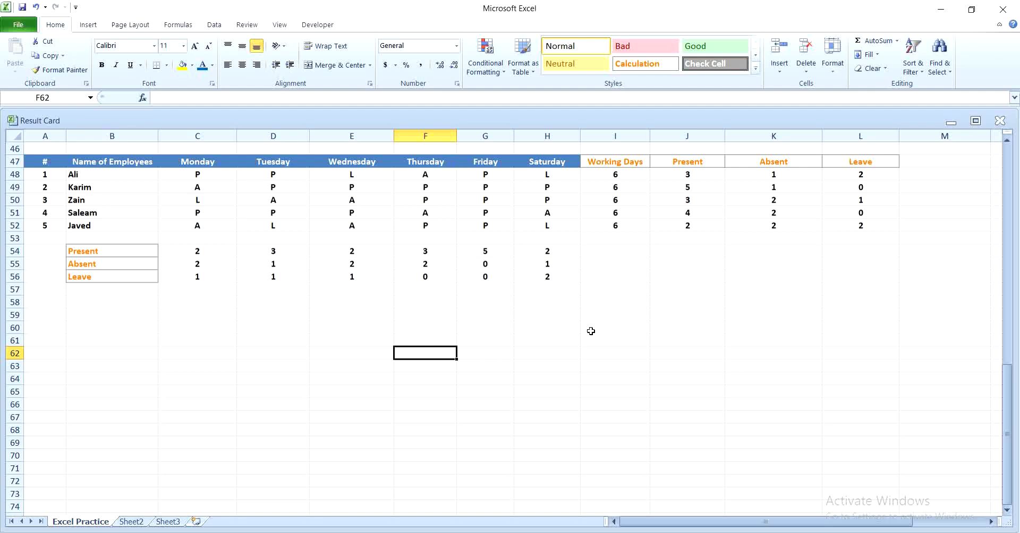
{"action": "left_click", "coordinate": [917, 532]}
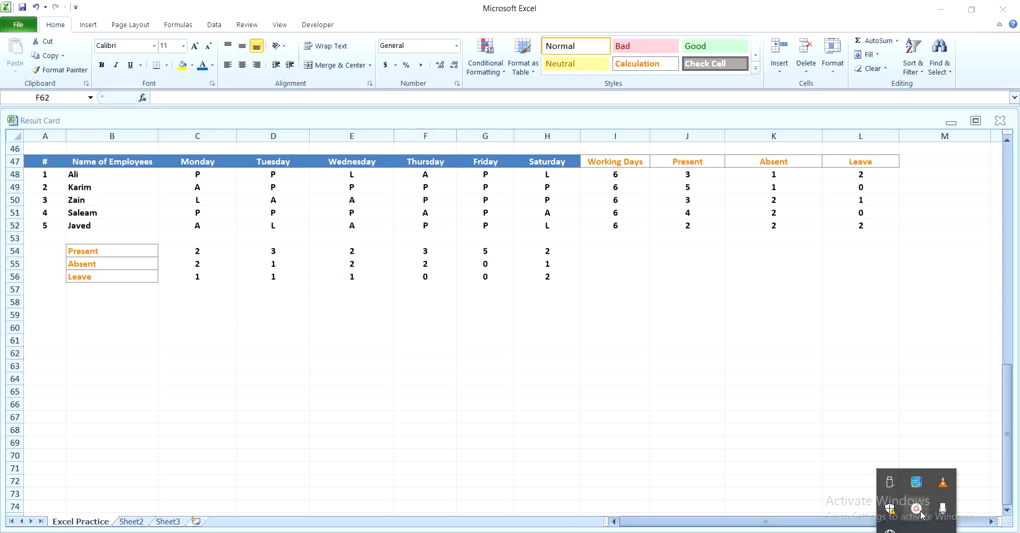